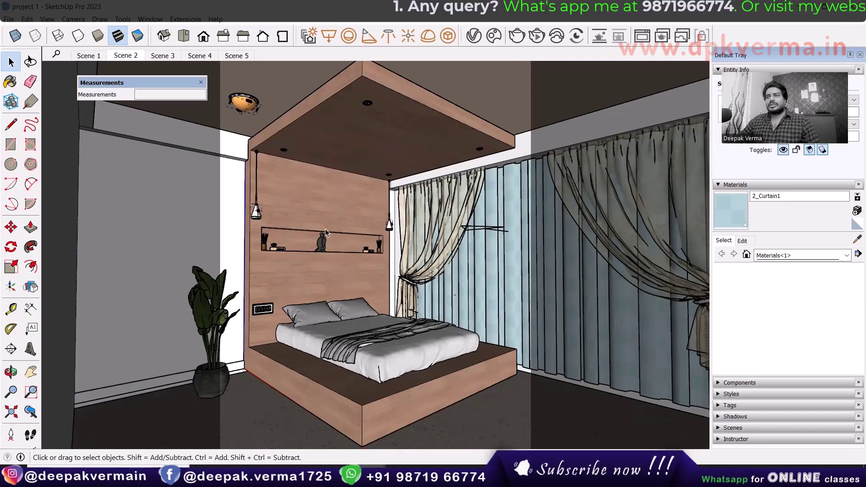
Step: Orbit and zoom around the exterior box model, selecting the curtain and a small object
scroll(343, 234, "up", 5)
scroll(345, 242, "down", 1)
scroll(338, 271, "down", 2)
scroll(329, 288, "down", 1)
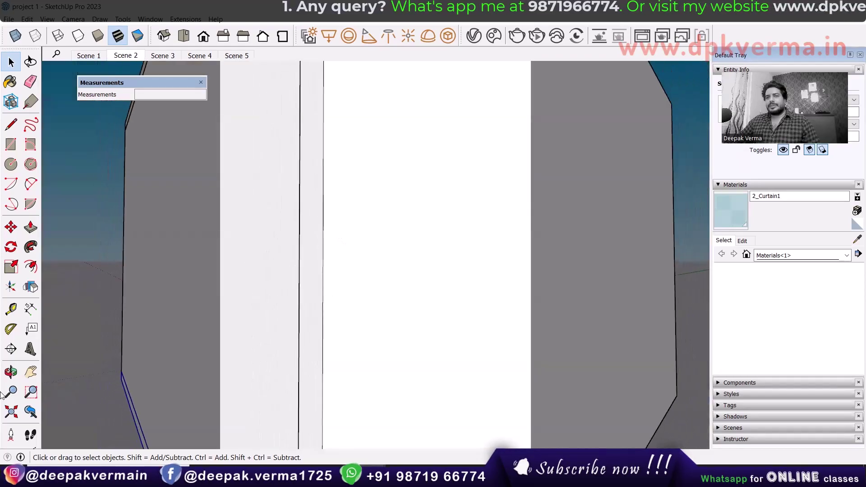
scroll(329, 275, "down", 5)
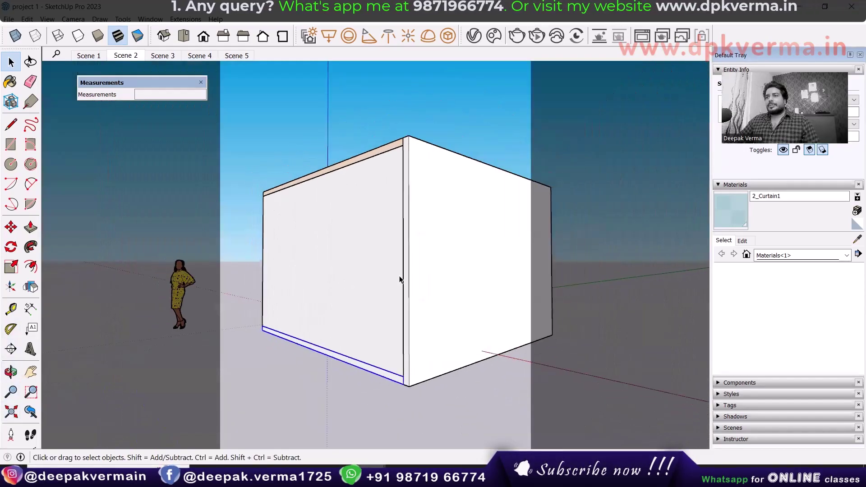
mouse_move(418, 293)
middle_mouse_down()
mouse_move(328, 348)
mouse_move(505, 303)
mouse_move(515, 329)
mouse_move(489, 367)
mouse_move(536, 397)
middle_mouse_up()
scroll(398, 288, "up", 1)
scroll(397, 288, "up", 1)
scroll(393, 287, "up", 1)
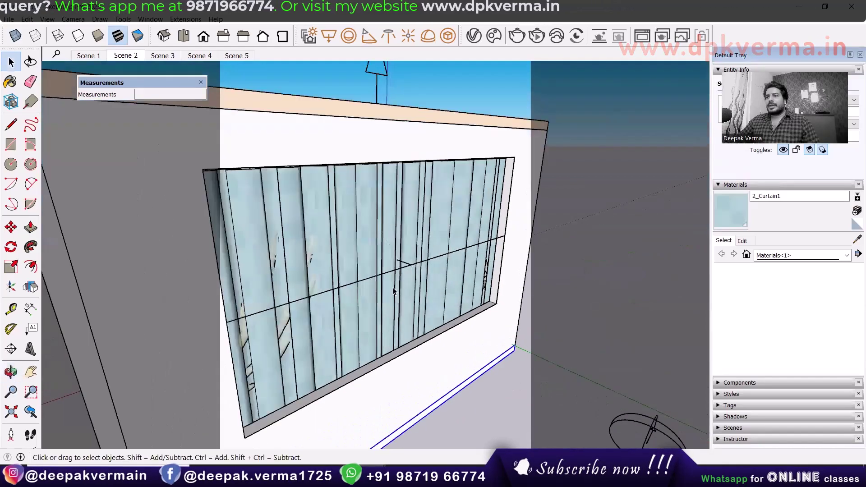
scroll(429, 281, "up", 1)
scroll(429, 278, "up", 1)
scroll(428, 271, "up", 1)
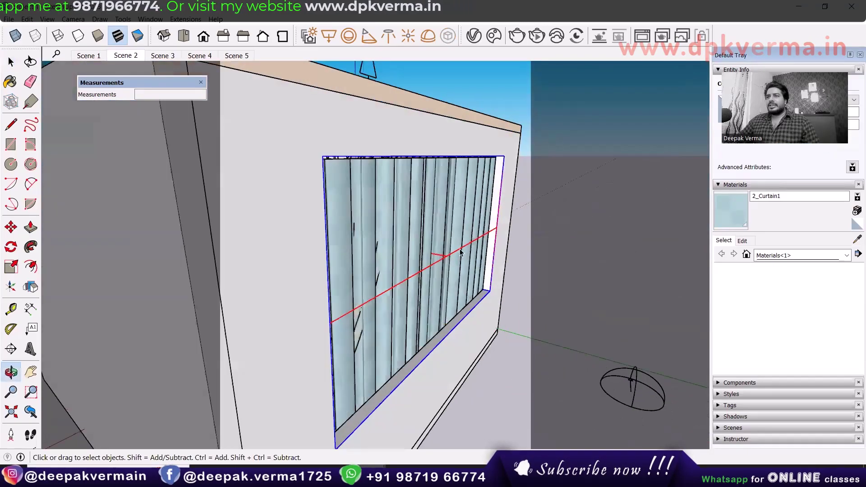
scroll(427, 263, "up", 1)
scroll(428, 263, "down", 1)
scroll(384, 229, "down", 1)
double_click(383, 228)
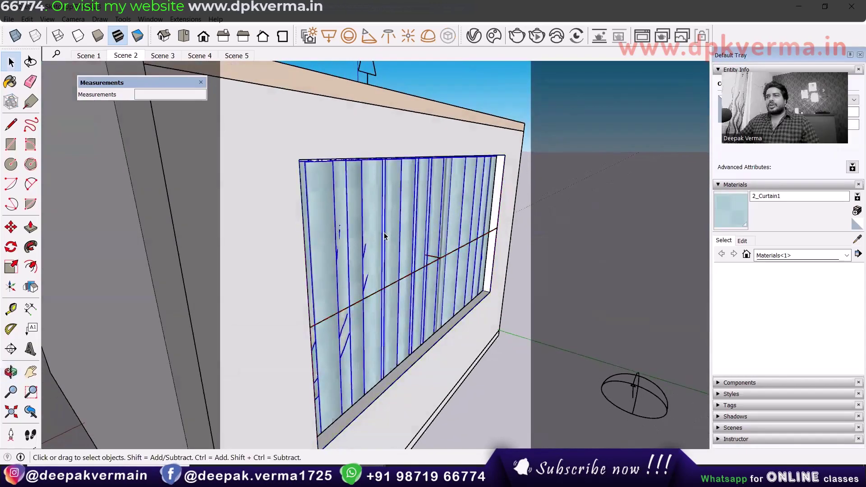
scroll(346, 209, "down", 1)
scroll(369, 206, "down", 1)
scroll(408, 257, "down", 1)
scroll(396, 247, "down", 3)
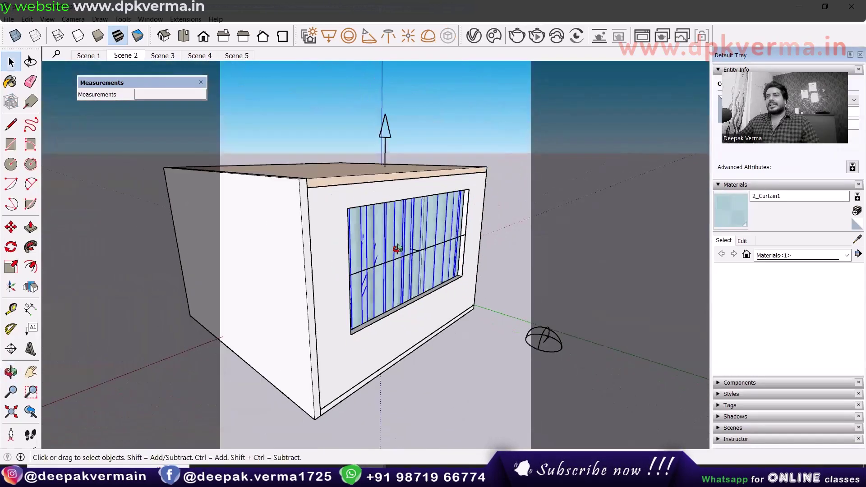
middle_click_drag(396, 247, 454, 287)
key("space")
left_click(530, 332)
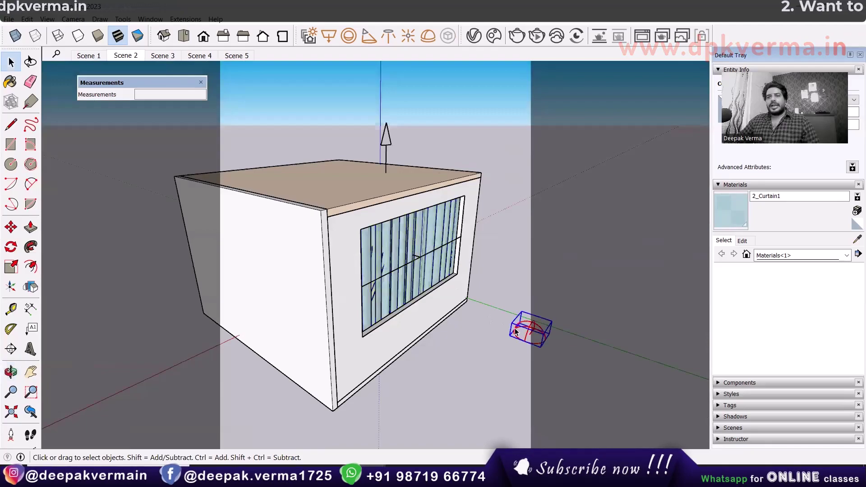
Step: Return to the Scene 2 bedroom view and select the pendant lamp
left_click(122, 56)
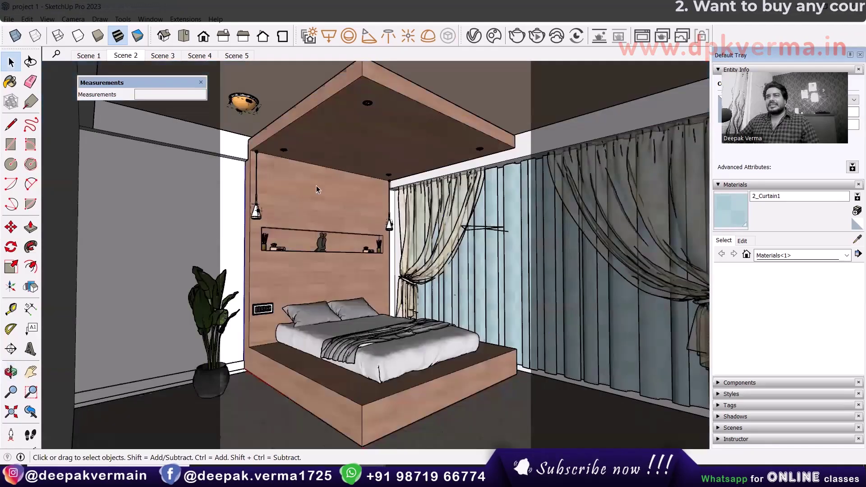
scroll(249, 217, "up", 1)
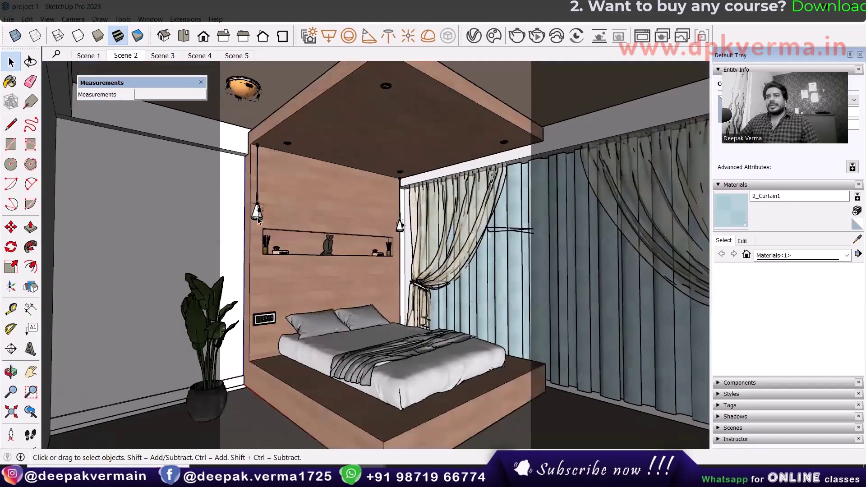
scroll(252, 217, "up", 2)
scroll(259, 217, "up", 1)
scroll(265, 218, "up", 2)
scroll(265, 217, "up", 2)
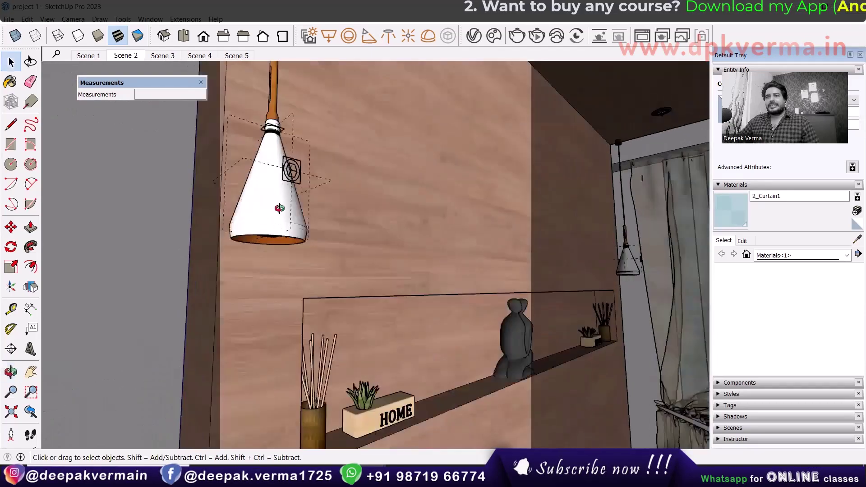
left_click(267, 212)
middle_click_drag(266, 212, 258, 198)
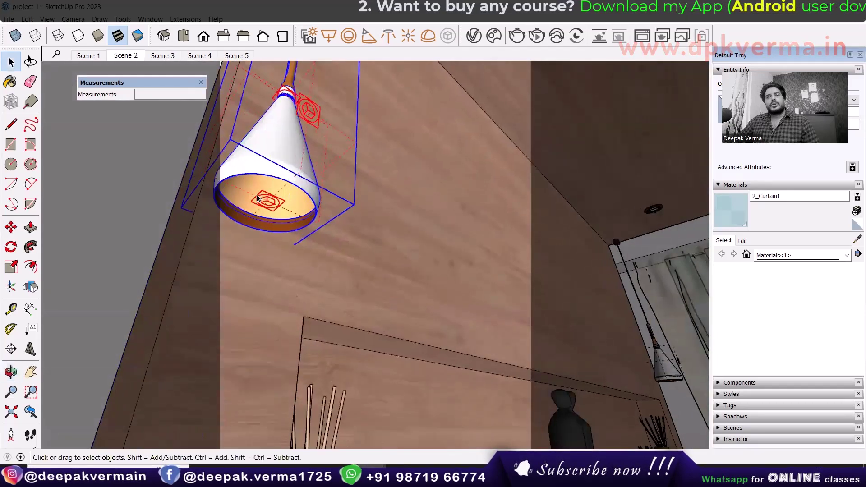
Step: Tilt the view toward the ceiling and select the ceiling downlight
scroll(299, 250, "down", 2)
scroll(355, 290, "down", 2)
scroll(350, 313, "down", 2)
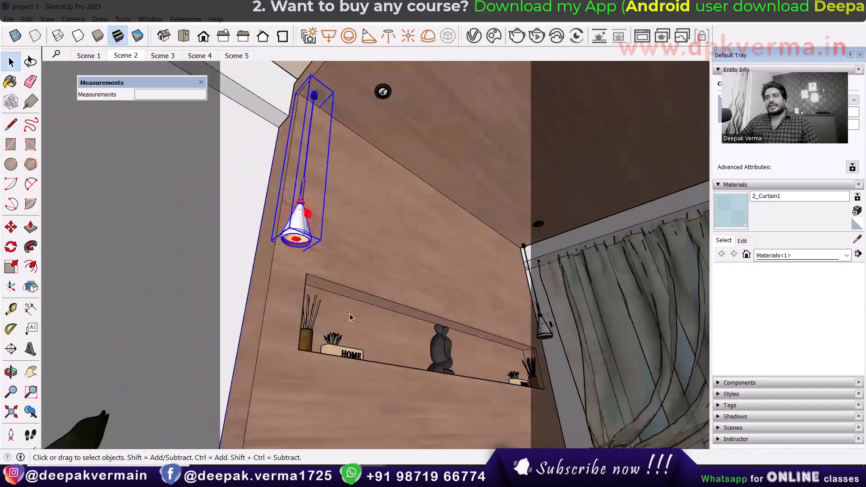
scroll(356, 188, "down", 2)
middle_click_drag(357, 190, 358, 228)
scroll(356, 253, "up", 3)
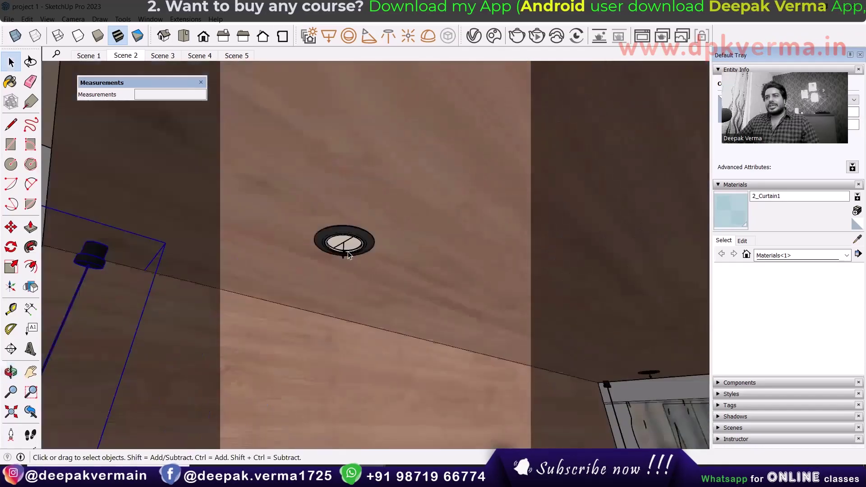
scroll(344, 248, "up", 2)
left_click(338, 239)
scroll(339, 238, "up", 2)
scroll(339, 234, "up", 2)
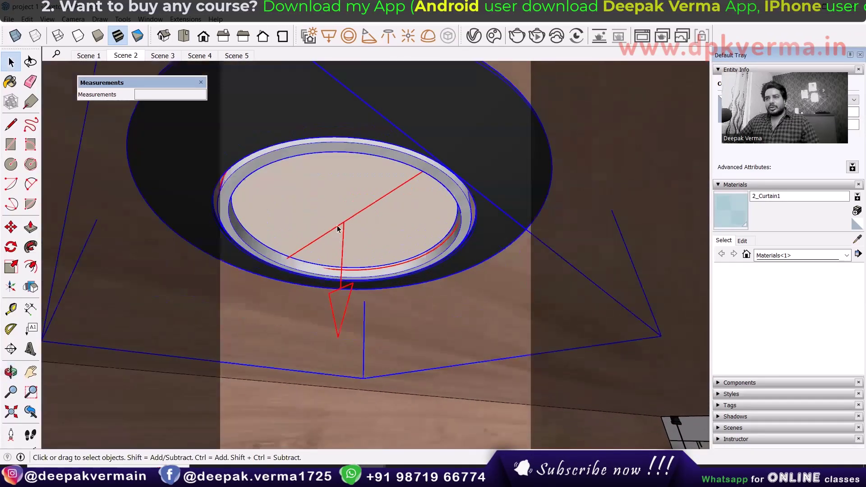
scroll(245, 193, "up", 1)
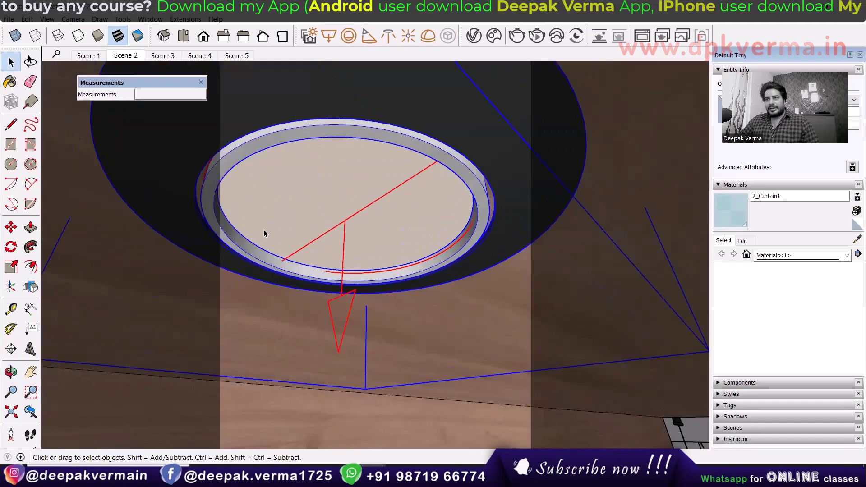
Step: Bring up the V-Ray Asset Editor listing the scene's lights
scroll(344, 229, "down", 2)
scroll(340, 71, "down", 2)
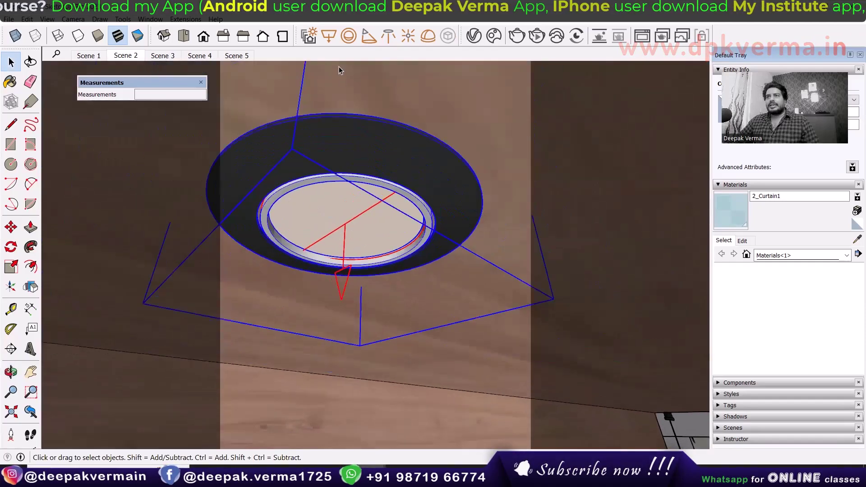
scroll(358, 57, "down", 2)
left_click(474, 36)
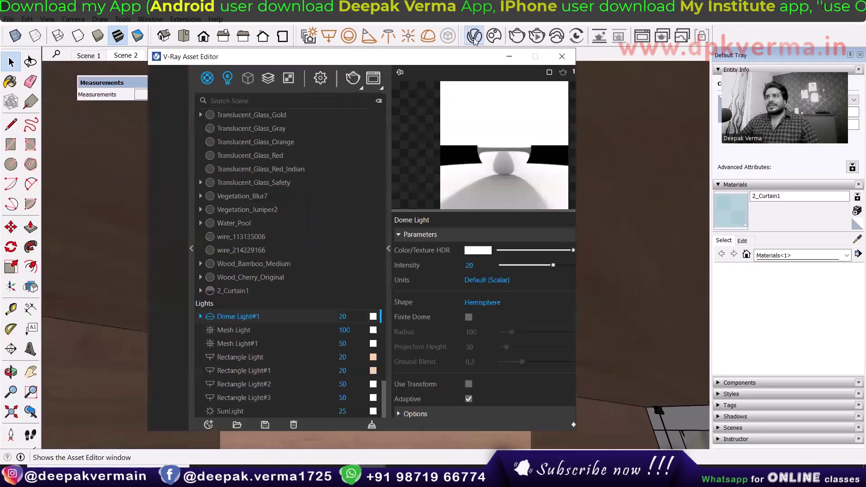
Step: Filter the Asset Editor to lights, inspect Rectangle Light#3, then close the editor
left_click(228, 79)
left_click(232, 210)
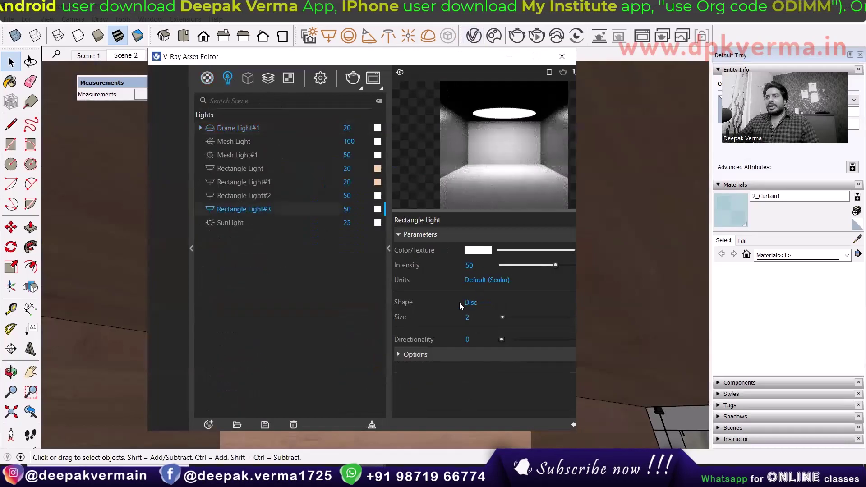
left_click(561, 57)
Step: Zoom in and open the ceiling light component, orbiting around the fixture
scroll(381, 315, "down", 6)
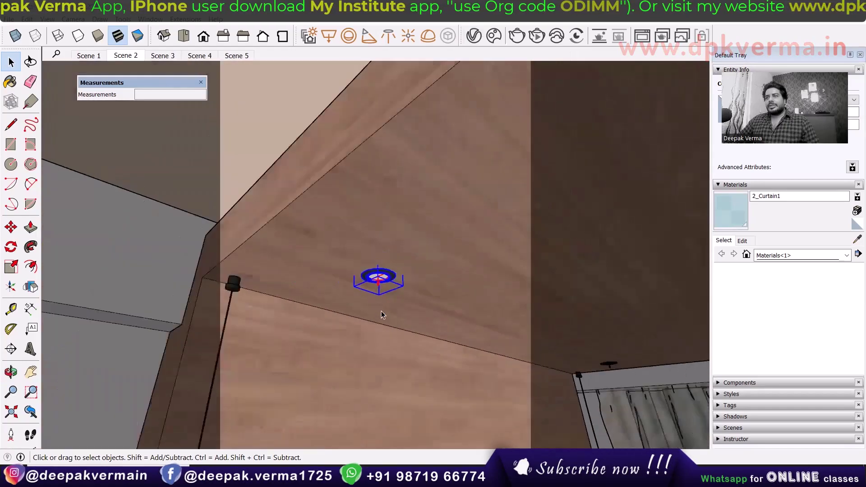
scroll(381, 314, "up", 3)
scroll(365, 279, "up", 2)
scroll(356, 257, "up", 1)
scroll(346, 235, "up", 2)
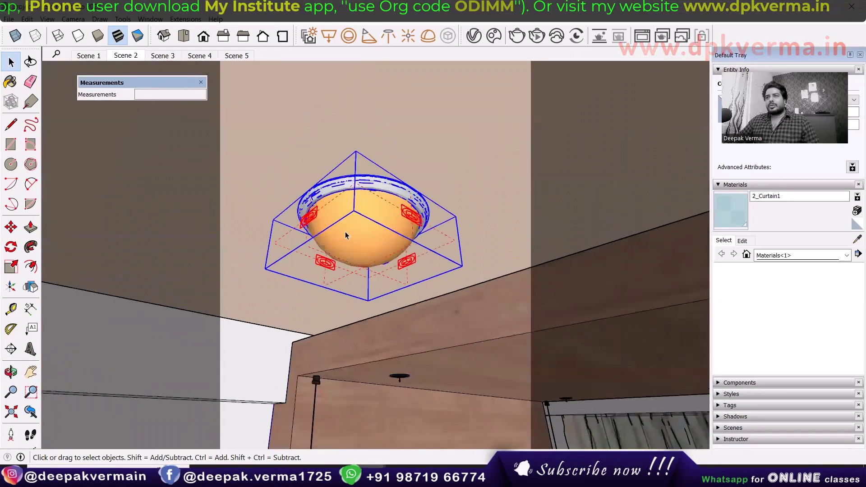
double_click(353, 220)
middle_click_drag(353, 220, 318, 235)
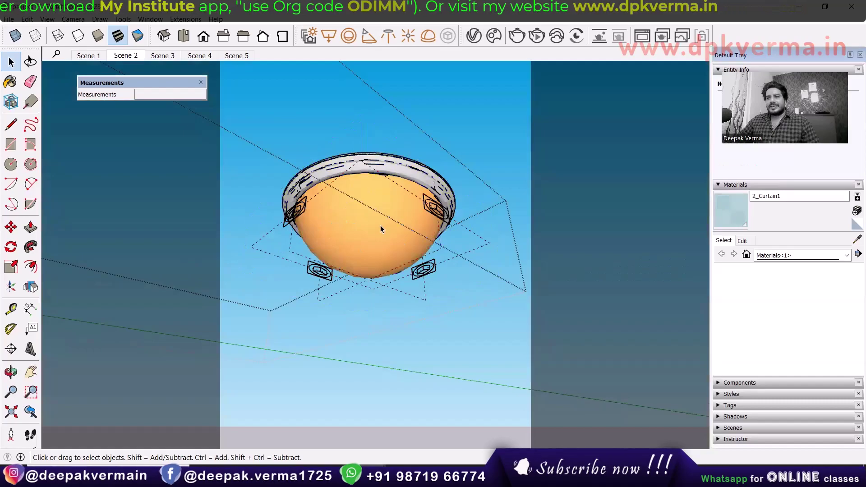
Step: Leave the component and zoom back out to the full bedroom
left_click(296, 123)
scroll(324, 253, "down", 2)
scroll(335, 286, "down", 2)
scroll(343, 284, "down", 2)
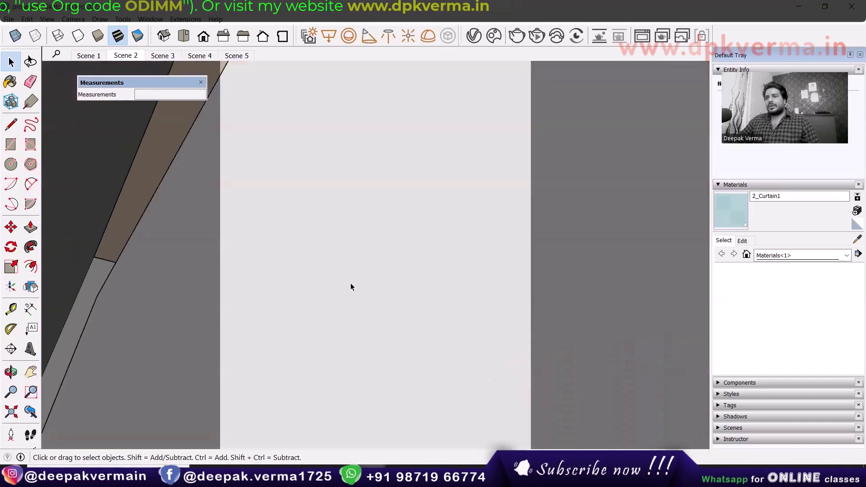
scroll(413, 231, "up", 3)
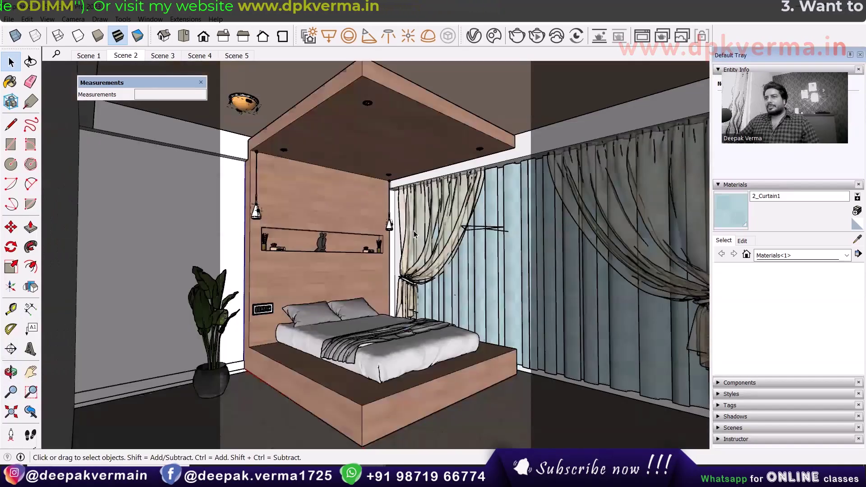
Step: Select the front curtain and review its 3_Curtain_Front material in the Asset Editor
left_click(472, 280)
left_click(472, 36)
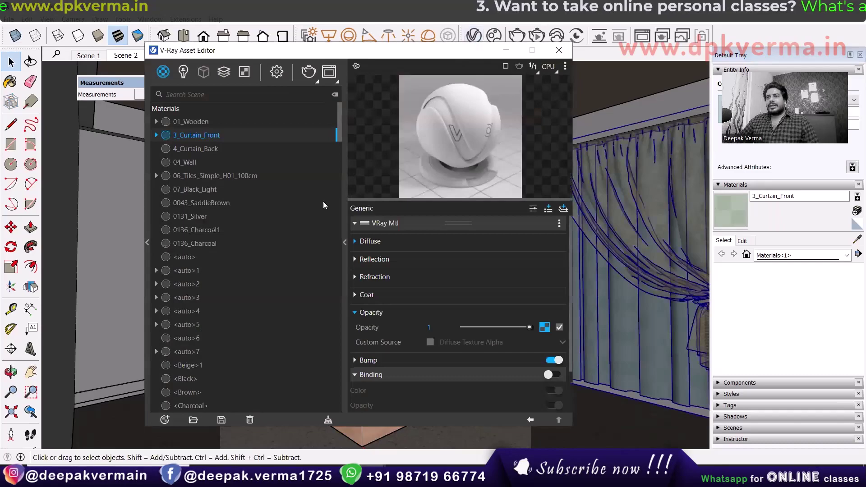
scroll(332, 305, "down", 15)
left_click(227, 405)
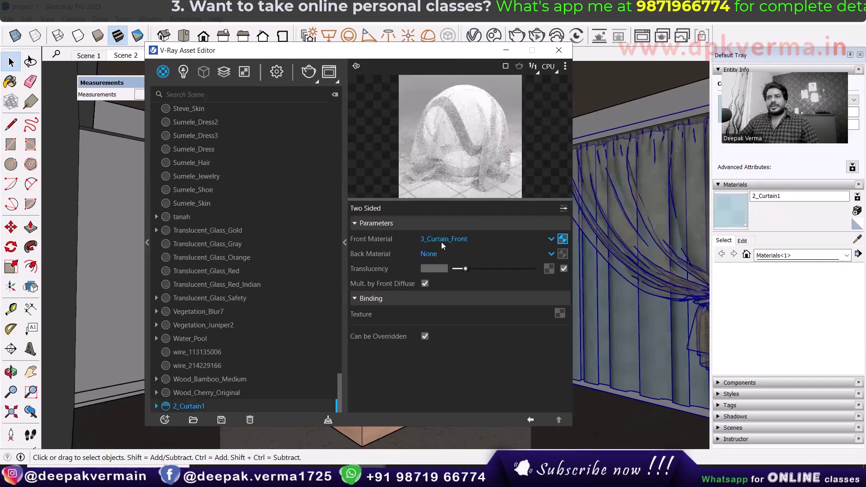
left_click(442, 240)
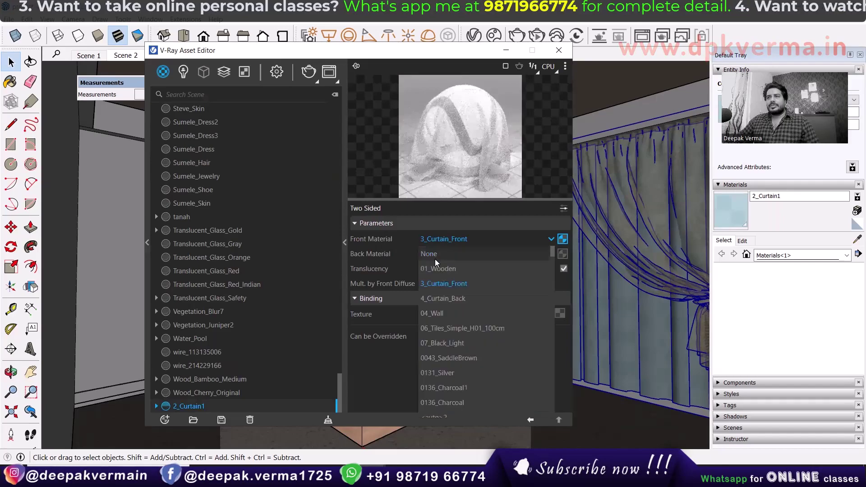
left_click(433, 273)
left_click(563, 240)
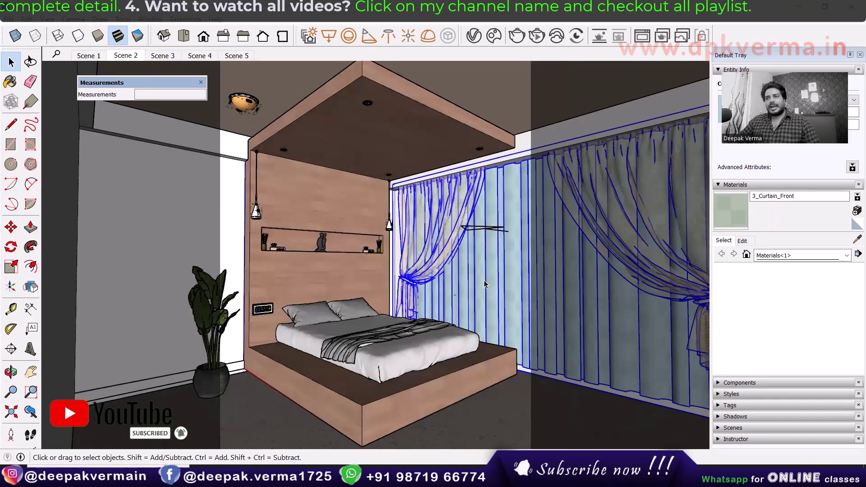
Step: Select the bed and show the V-Ray render settings in the Asset Editor
left_click(316, 121)
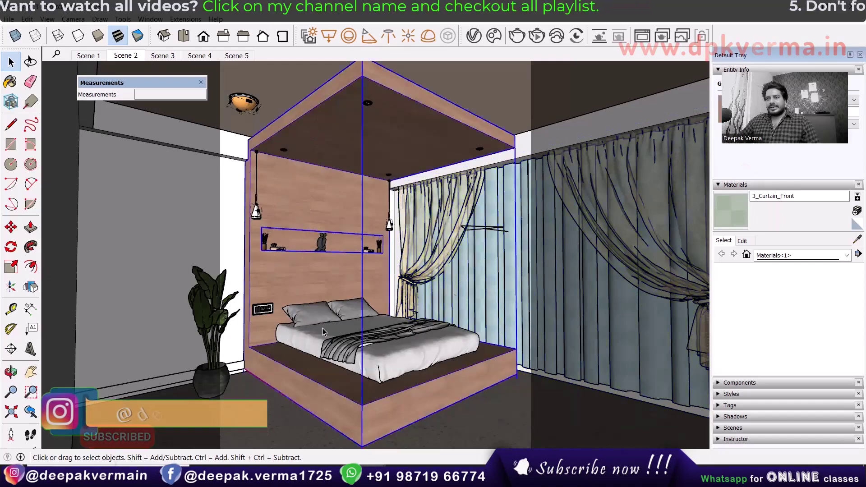
left_click(369, 354)
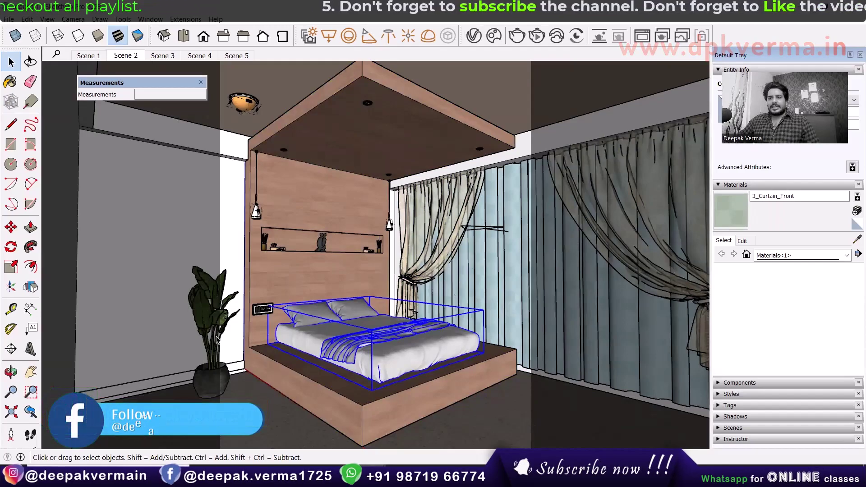
left_click(473, 42)
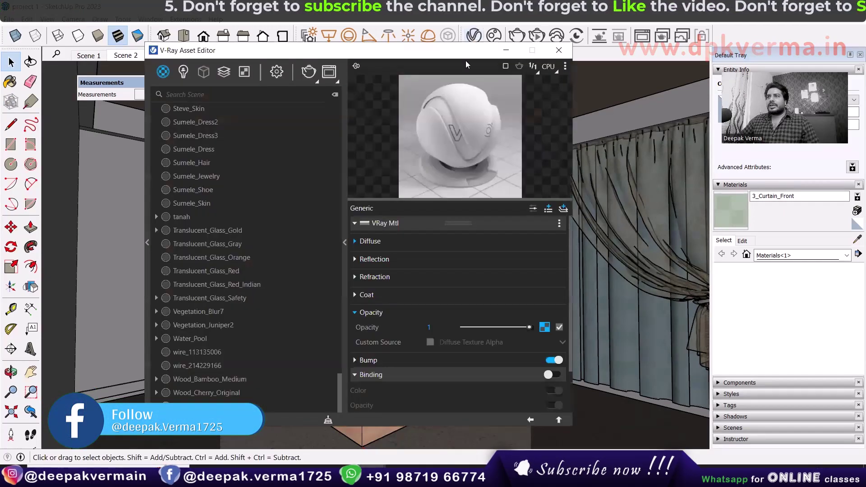
left_click(276, 71)
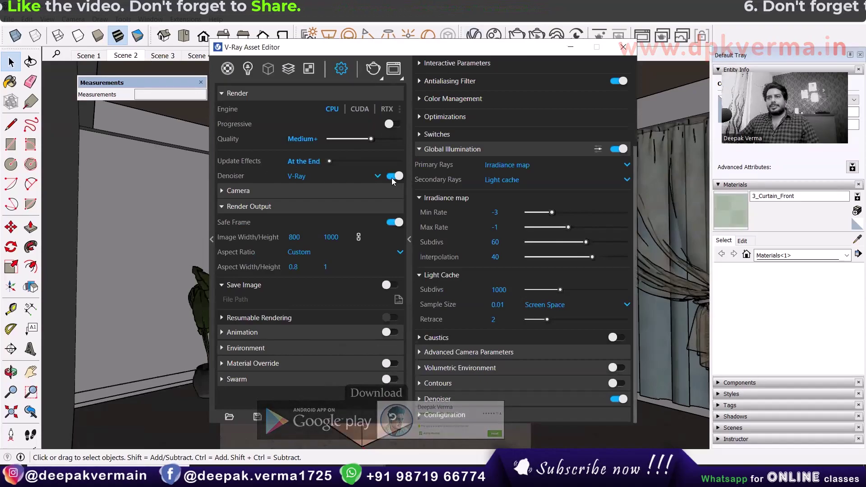
left_click(267, 190)
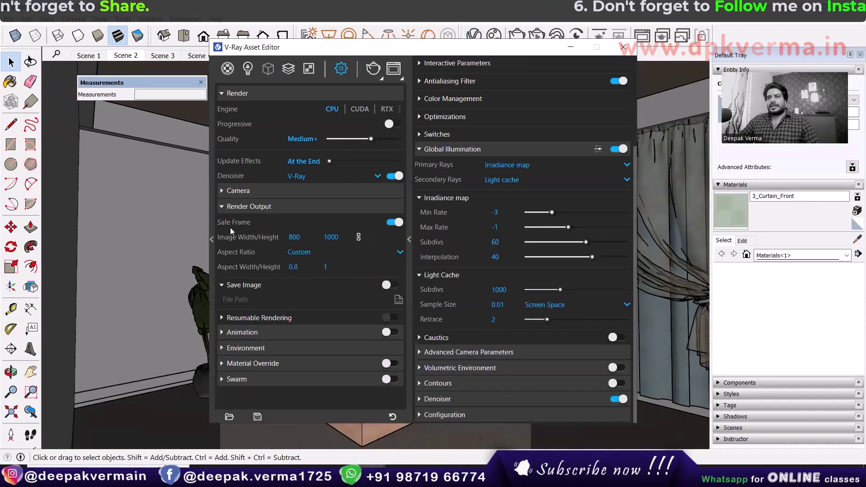
left_click(312, 237)
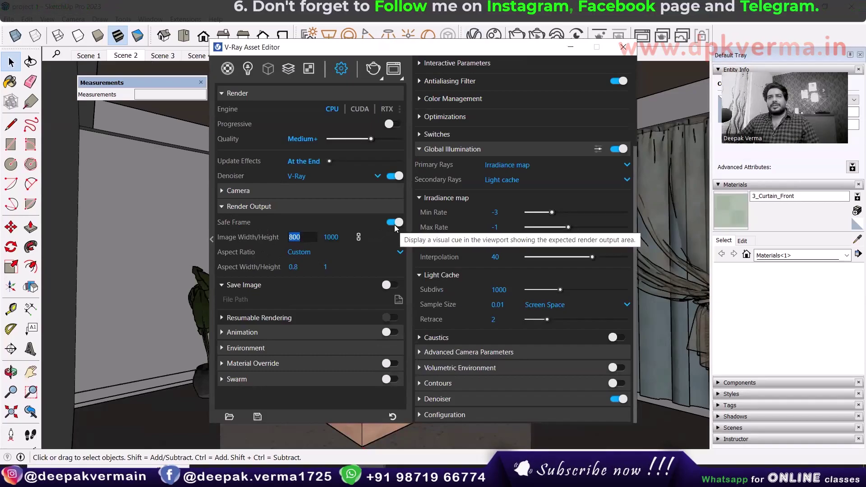
left_click(336, 237)
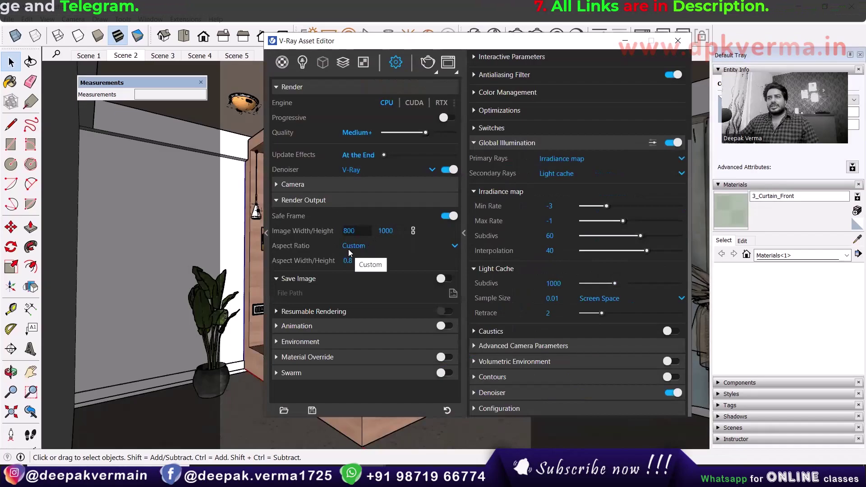
left_click(350, 231)
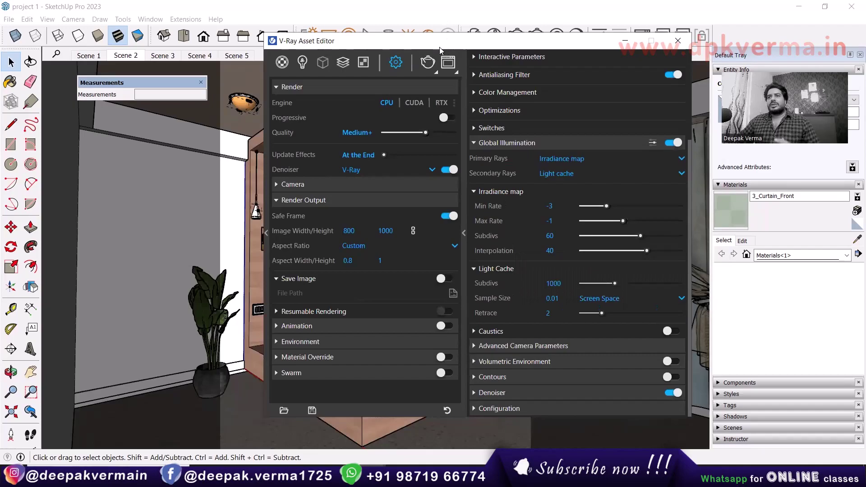
left_click_drag(440, 50, 406, 58)
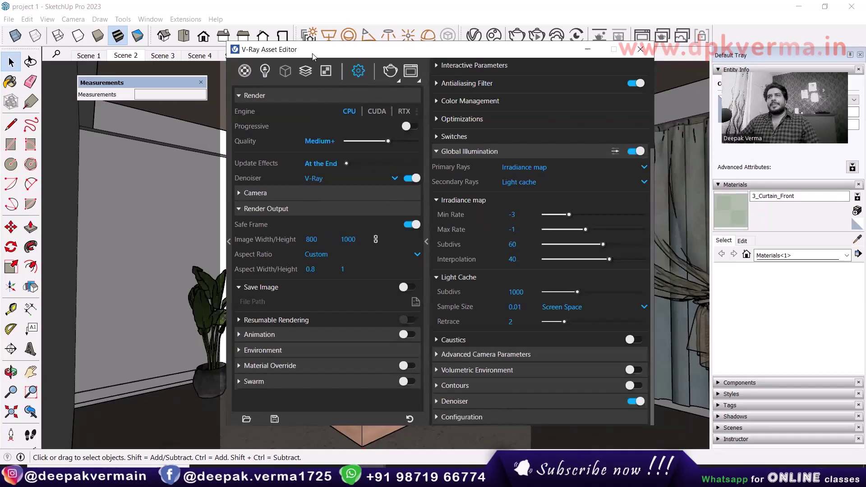
left_click_drag(312, 56, 378, 58)
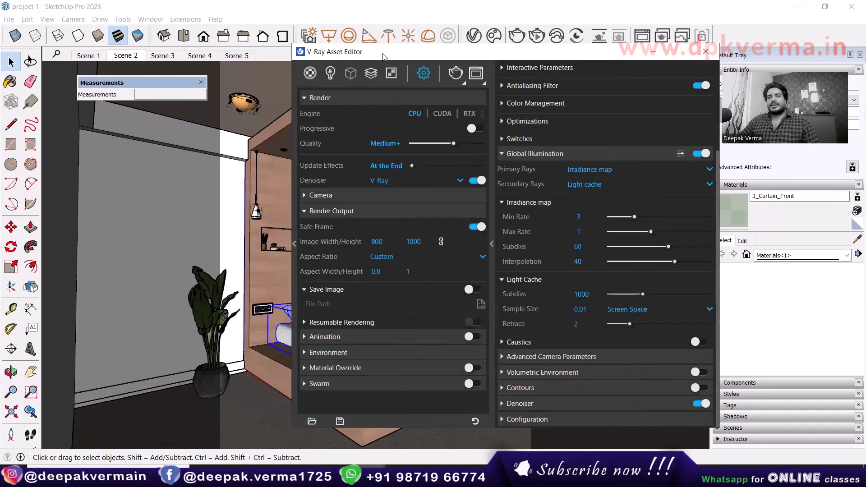
Step: Browse the scene materials and the Create Asset menu without adding anything
left_click(307, 80)
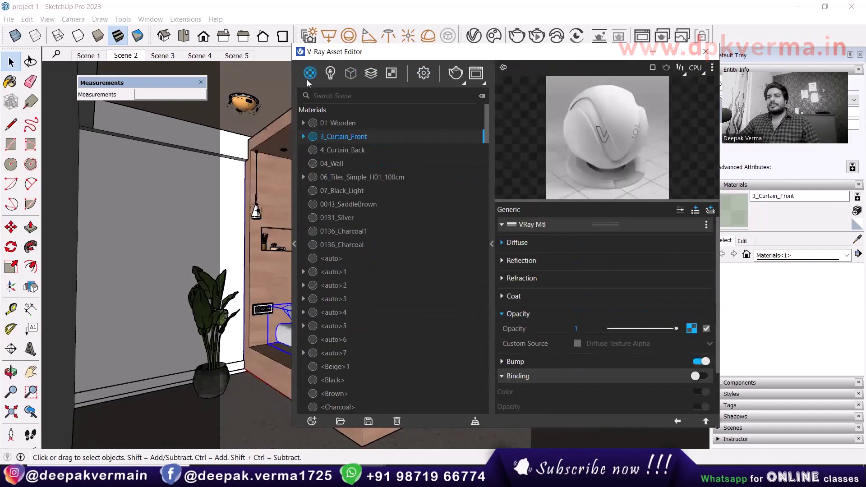
left_click(310, 423)
mouse_move(340, 348)
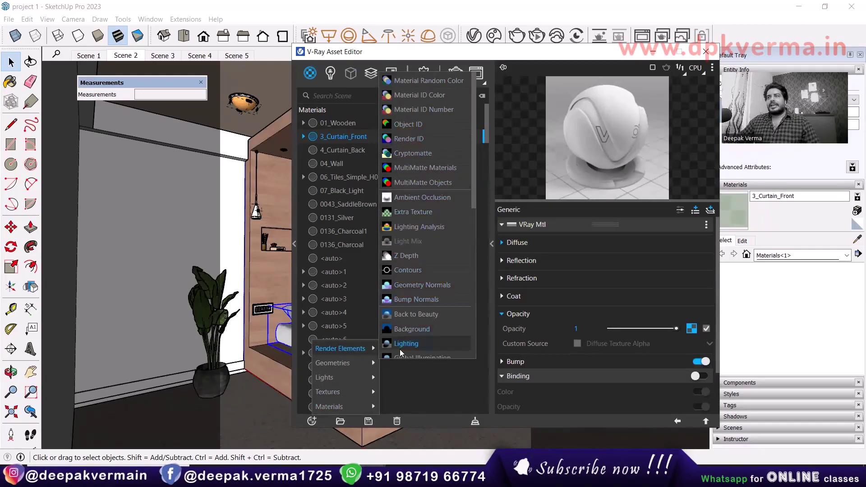
scroll(408, 336, "down", 3)
scroll(408, 329, "down", 3)
scroll(416, 310, "up", 5)
scroll(415, 310, "up", 2)
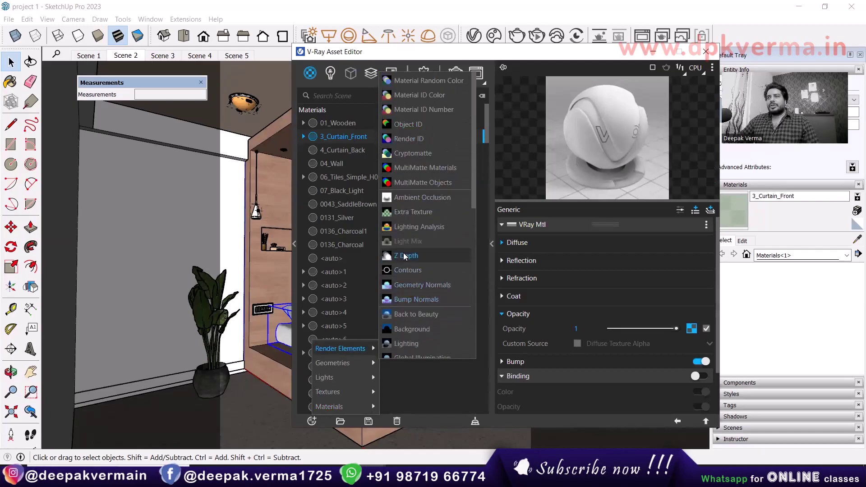
left_click(430, 380)
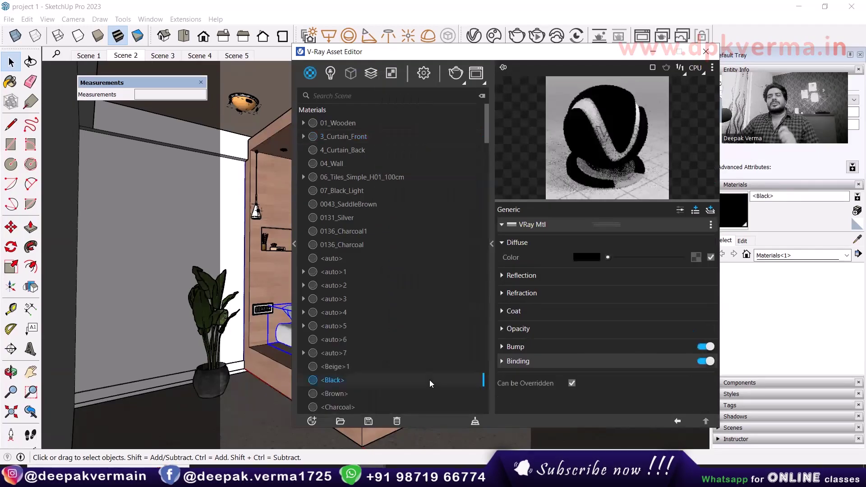
Step: Open the Light Mix render element and keep its lights grouped by Group Instances
left_click(370, 74)
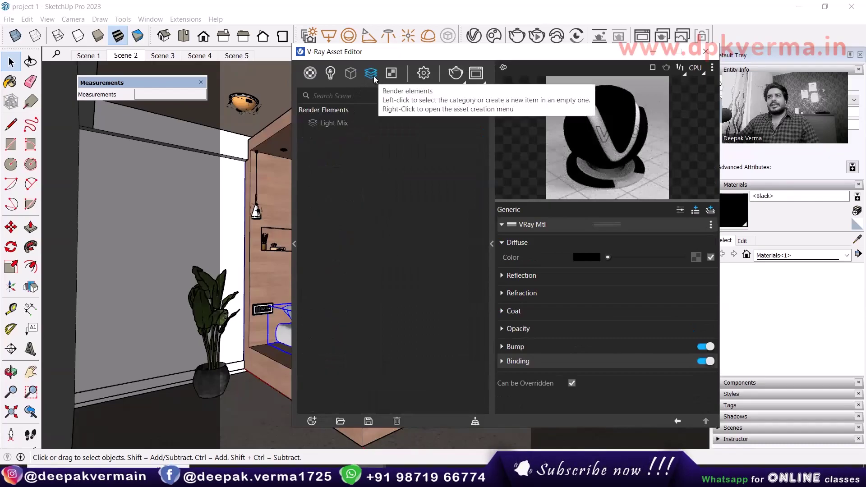
left_click(324, 124)
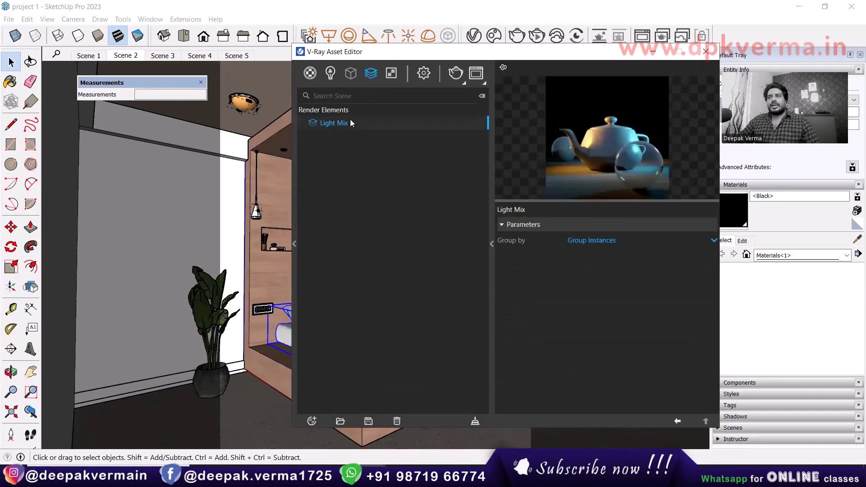
left_click(585, 242)
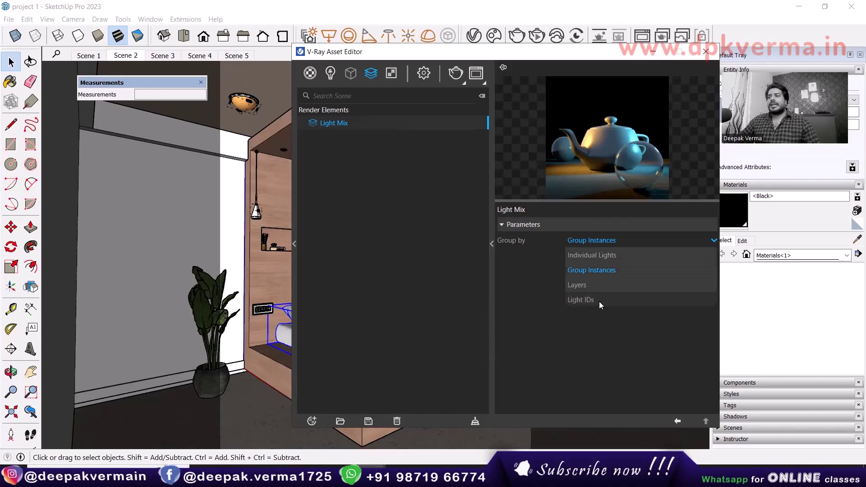
left_click(595, 271)
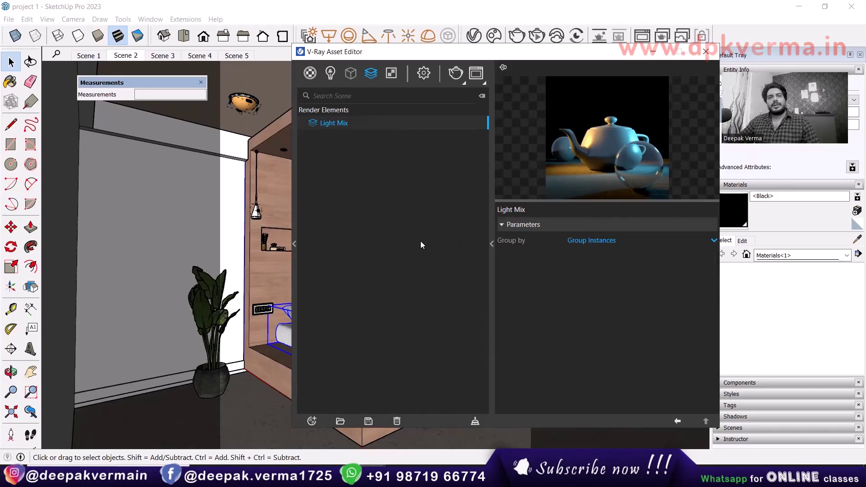
mouse_move(426, 52)
left_mouse_down()
mouse_move(375, 43)
mouse_move(475, 49)
left_mouse_up()
Step: Start a V-Ray render of the bedroom and stop it while still noisy
left_click(432, 68)
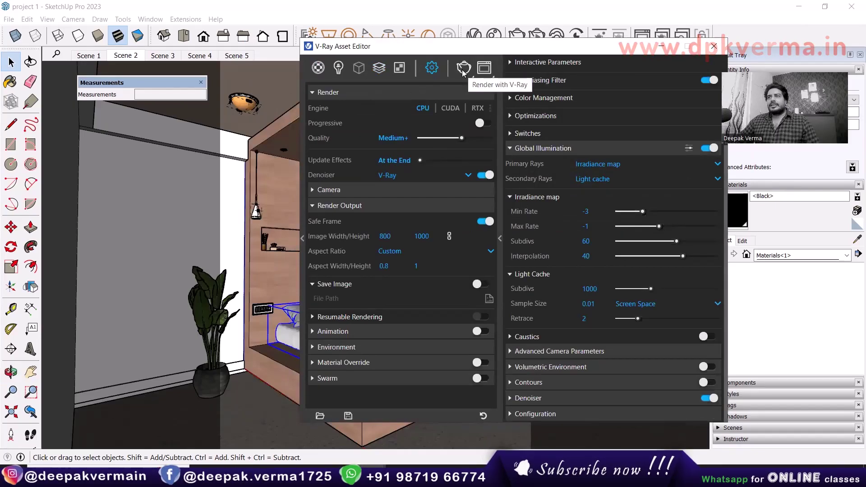
left_click(463, 70)
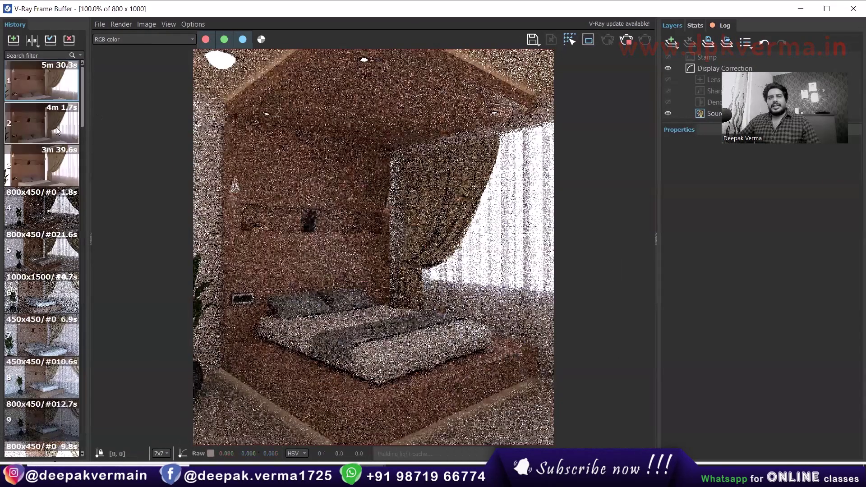
left_click(626, 37)
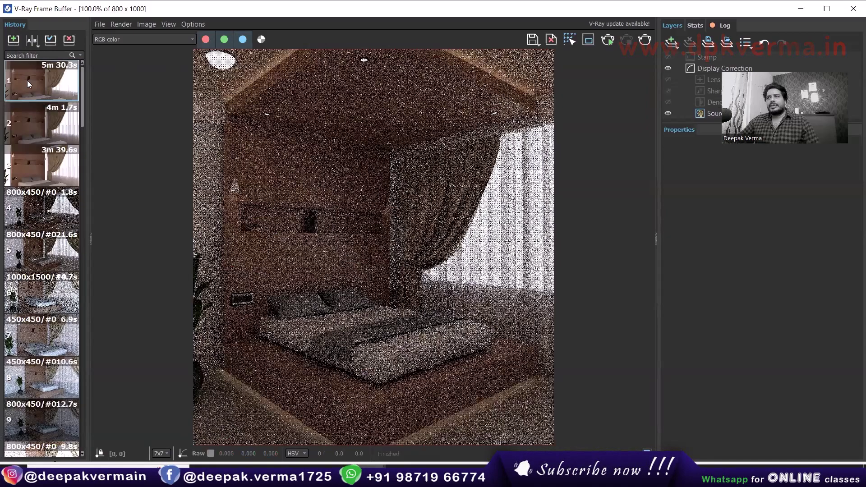
Step: Load the first History render and compare it with the other history thumbnails
double_click(55, 87)
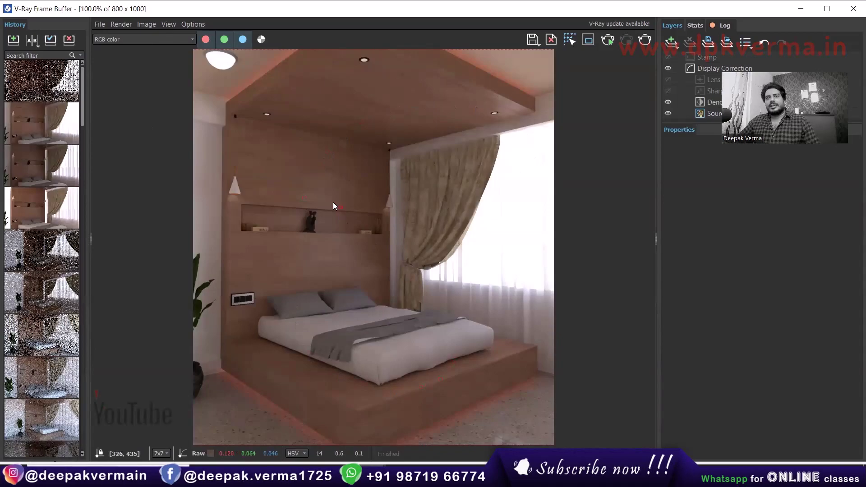
left_click(51, 118)
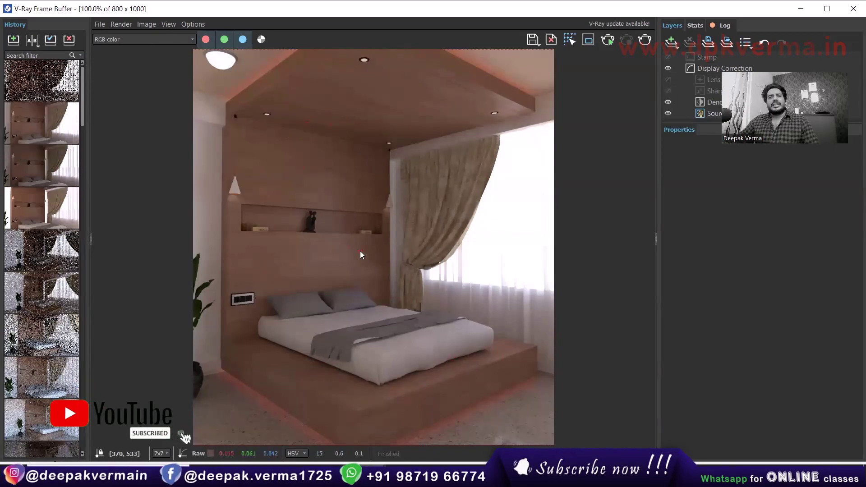
mouse_move(42, 203)
left_click(49, 156)
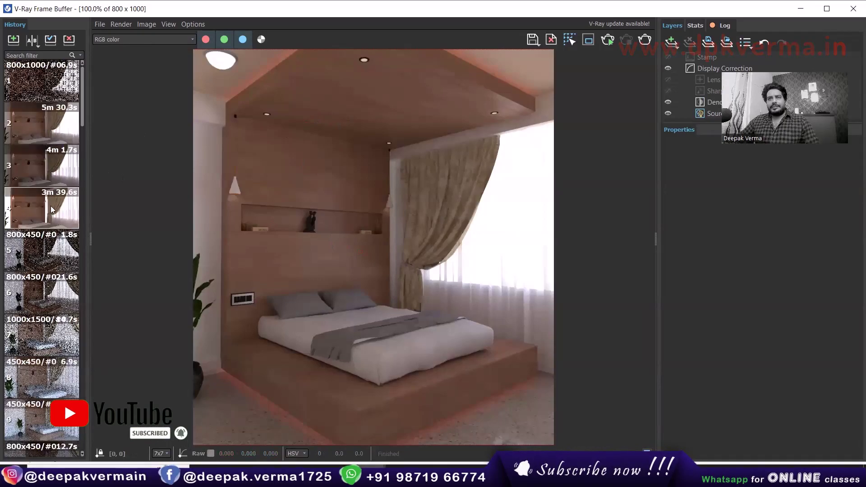
left_click(35, 121)
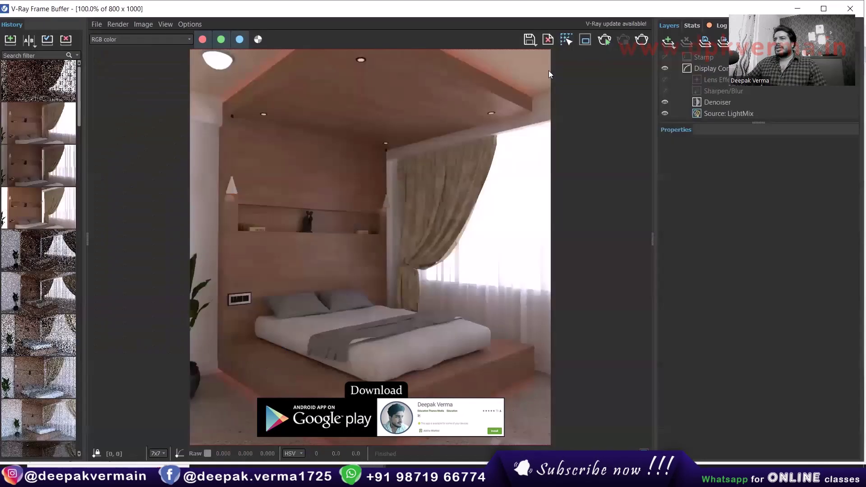
Step: Rearrange the Frame Buffer side panels and maximize the window to fill the screen
left_click(652, 238)
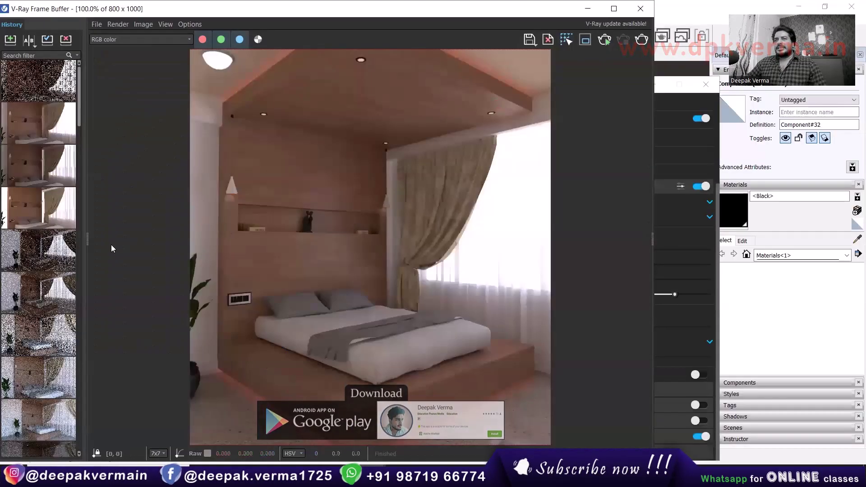
left_click(88, 239)
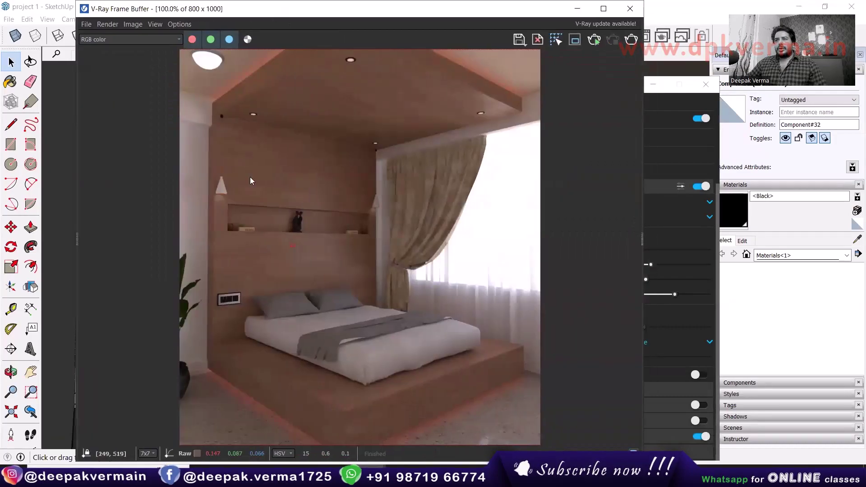
left_click(78, 241)
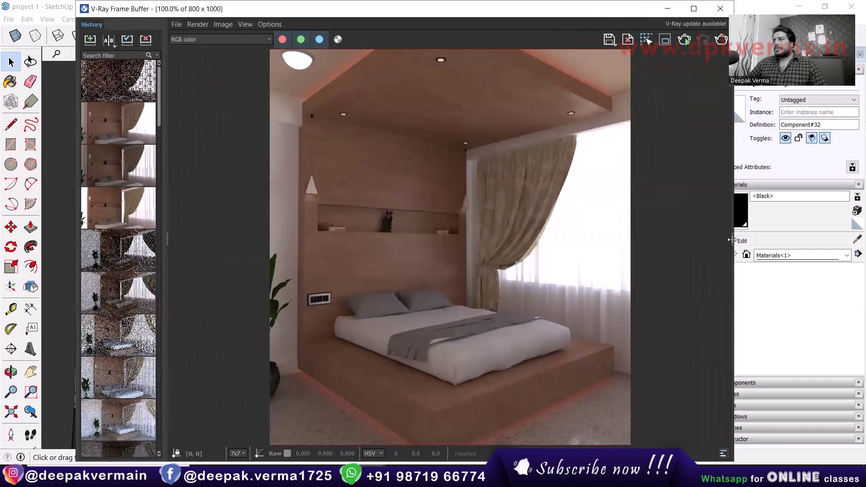
left_click_drag(732, 240, 864, 239)
left_click_drag(561, 12, 522, 12)
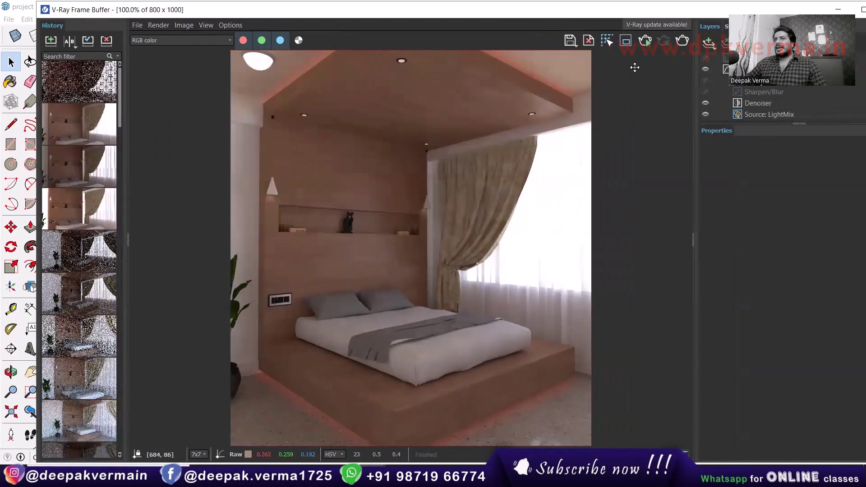
left_click(854, 13)
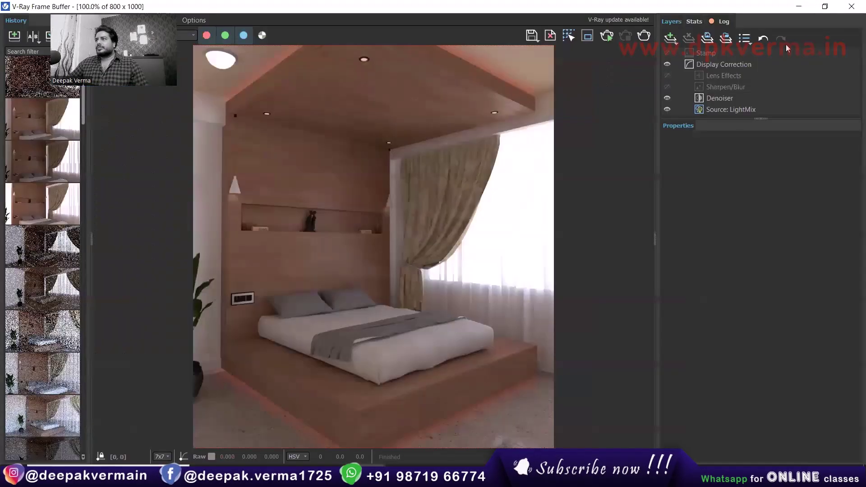
Step: Sample pixel values on the window, wall and bed, then dismiss the add-layer list
left_click(494, 187)
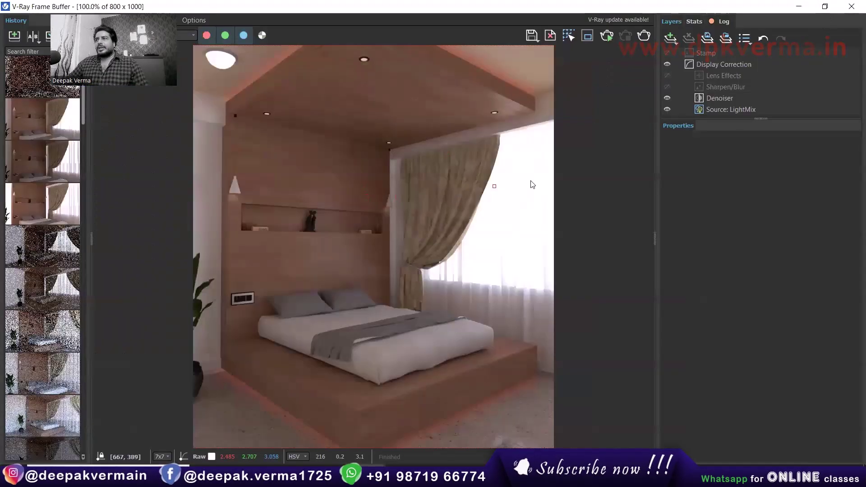
left_click(269, 159)
left_click(440, 391)
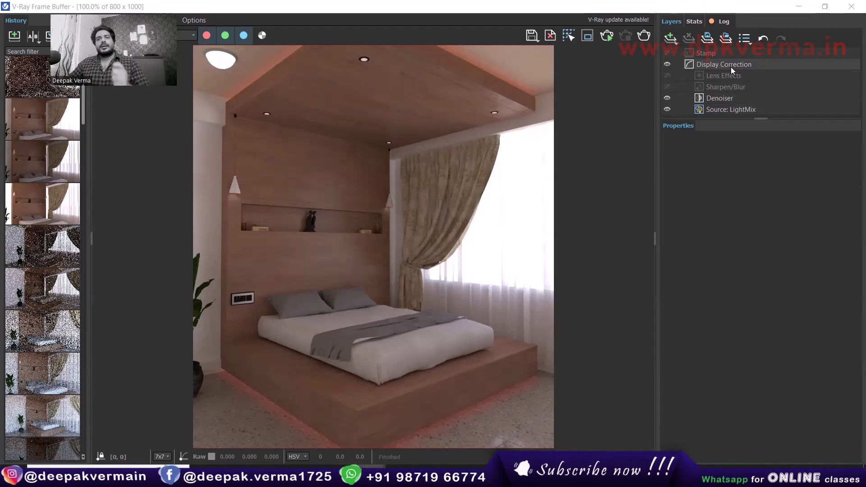
left_click(670, 37)
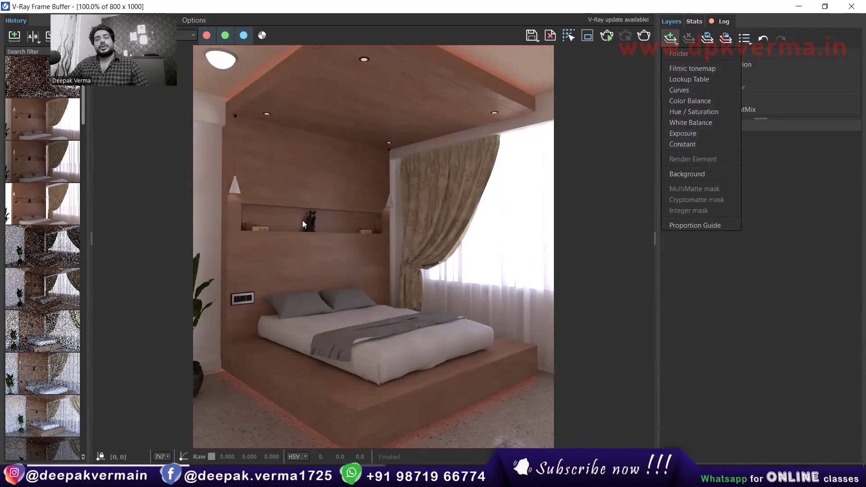
left_click(713, 201)
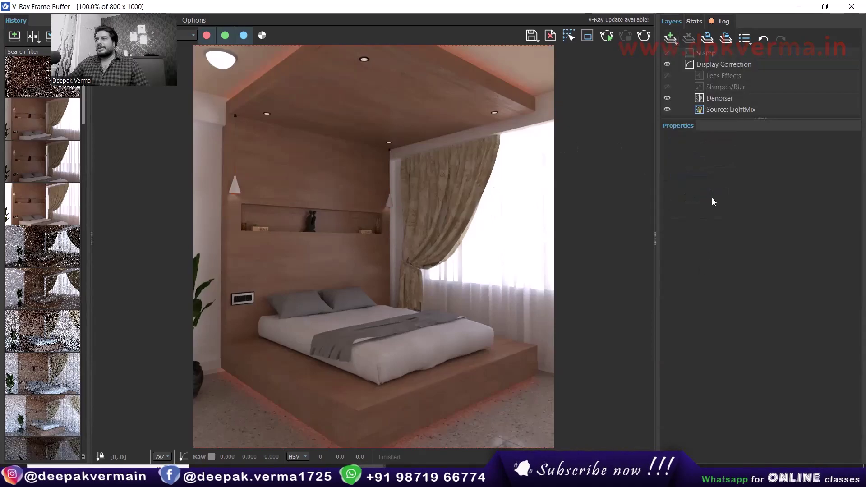
Step: Select the Source: LightMix layer and toggle All, Dome Light#1 and Rest off and on
left_click(710, 110)
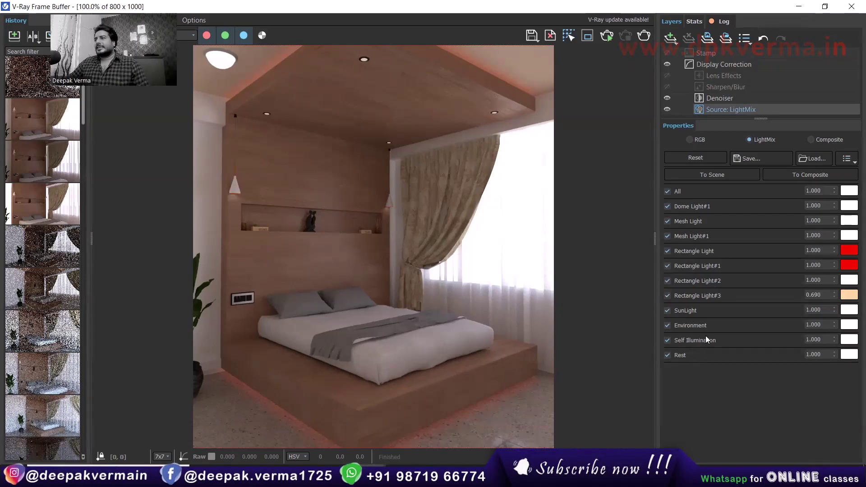
left_click(668, 191)
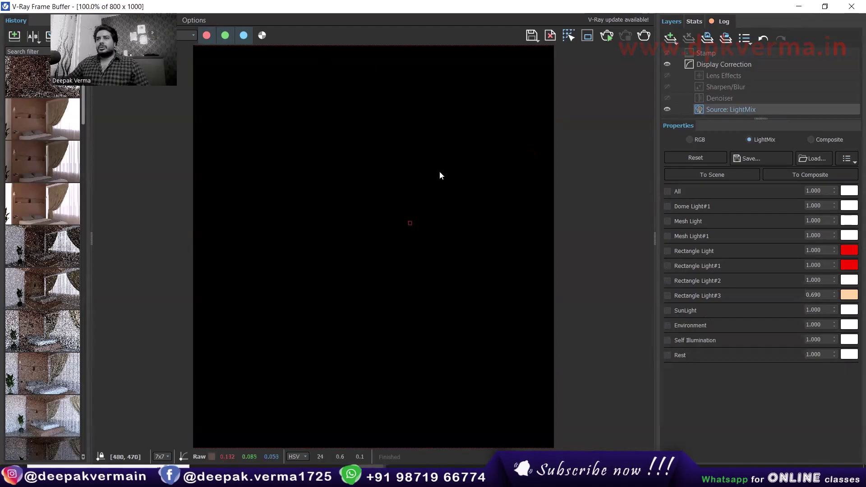
left_click(667, 191)
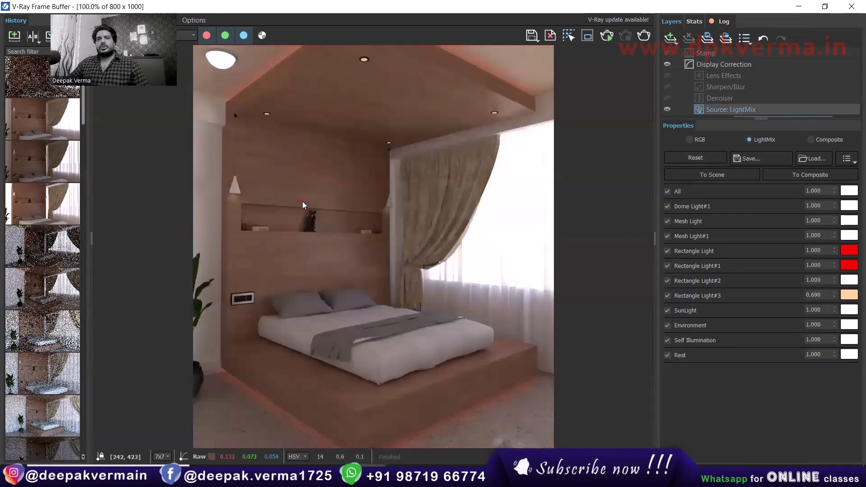
left_click(668, 206)
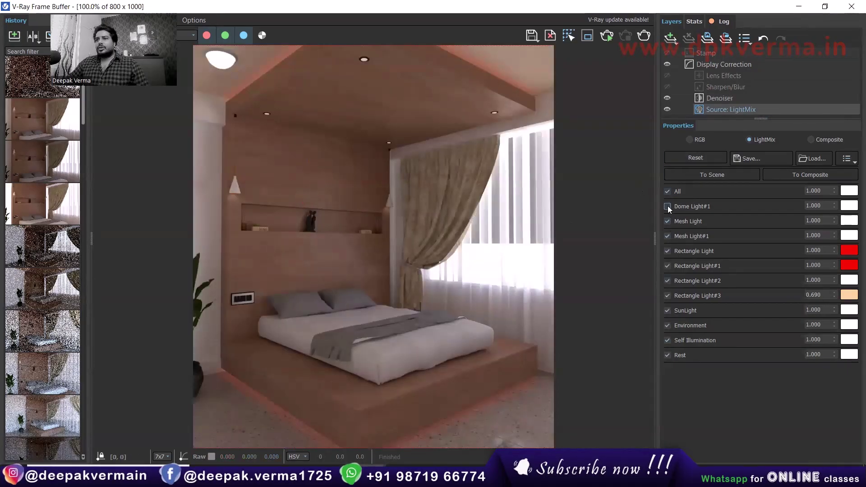
left_click(668, 205)
left_click(667, 206)
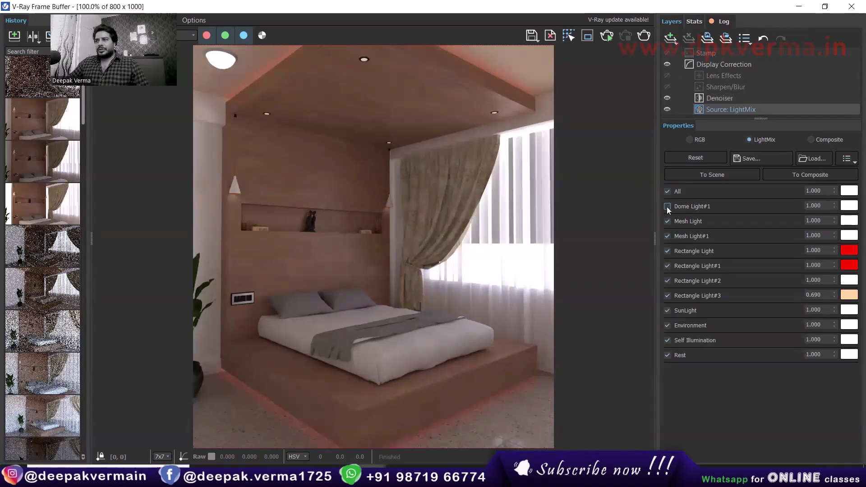
left_click(688, 354)
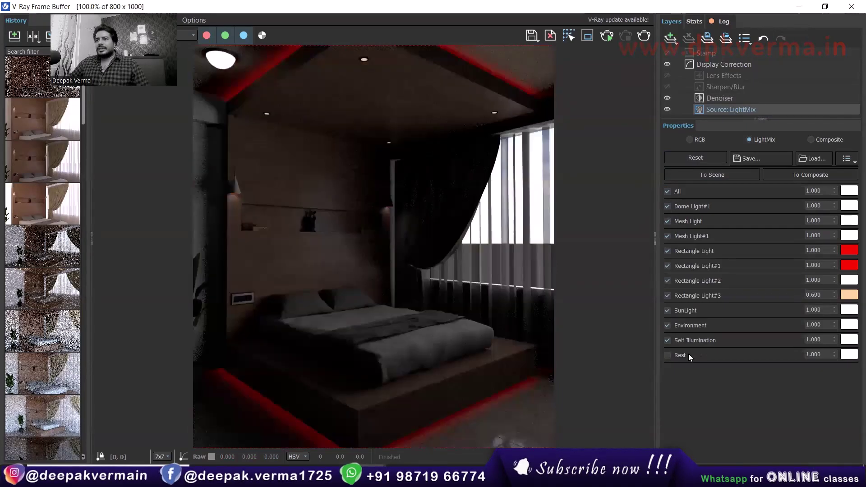
left_click(688, 353)
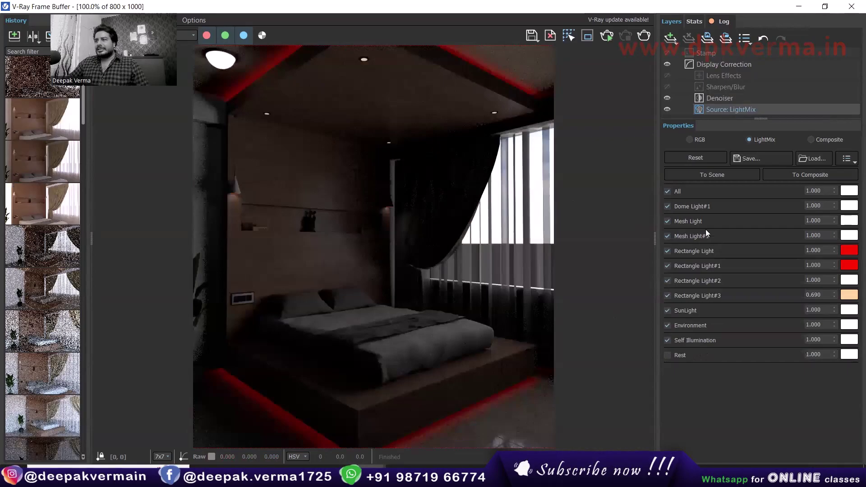
left_click(686, 356)
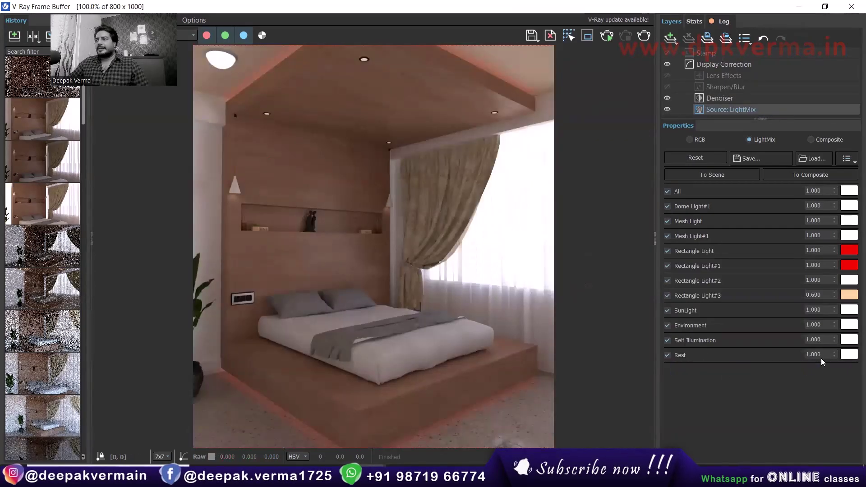
Step: Set Rest to 1.682, then switch off Rest, Self Illumination and every other light
mouse_move(834, 354)
left_mouse_down()
mouse_move(837, 424)
mouse_move(834, 289)
left_mouse_up()
key("Return")
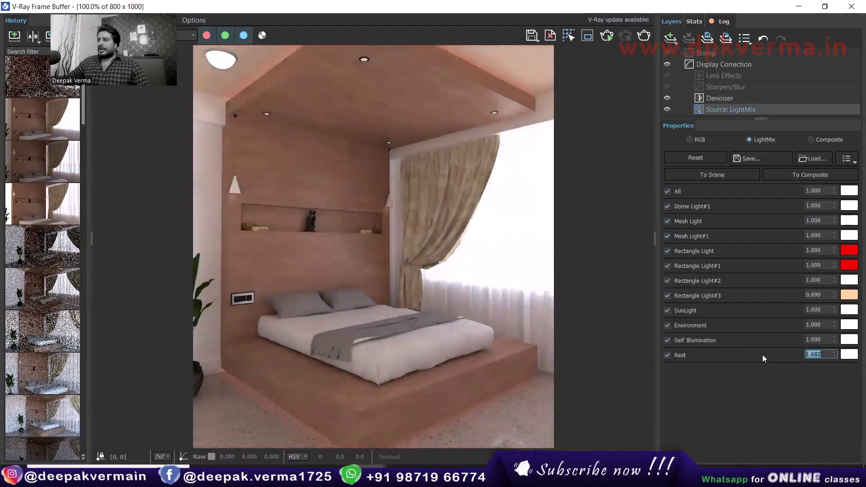
left_click(667, 355)
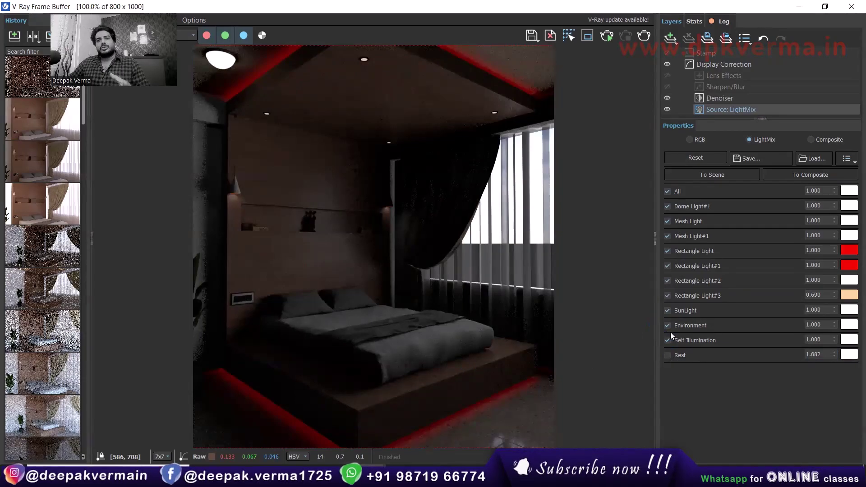
left_click(668, 340)
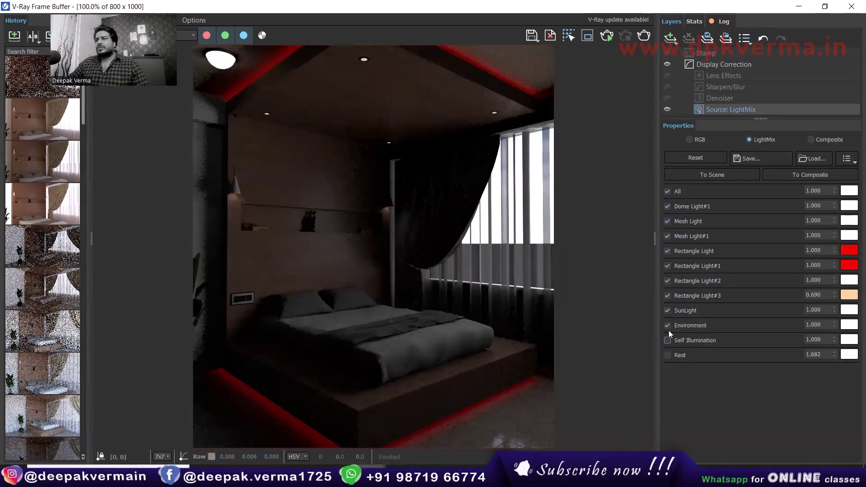
left_click(667, 310)
left_click(668, 295)
left_click(667, 281)
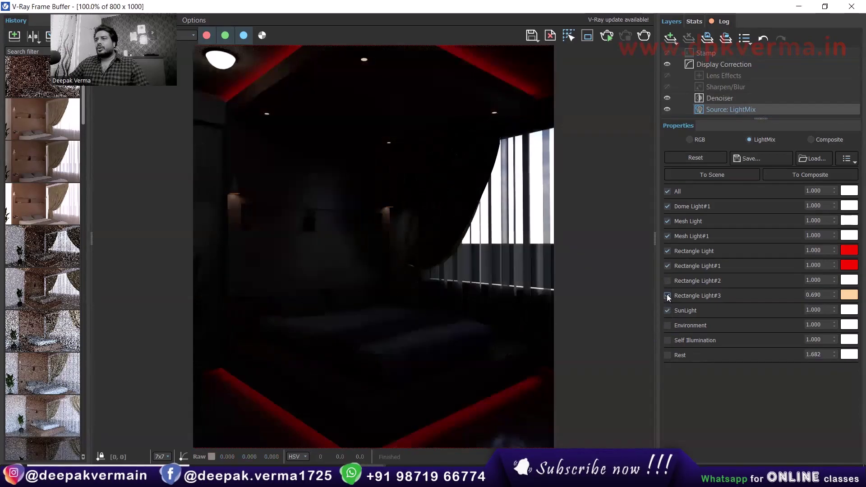
left_click(668, 266)
left_click(668, 251)
left_click(667, 236)
left_click(668, 221)
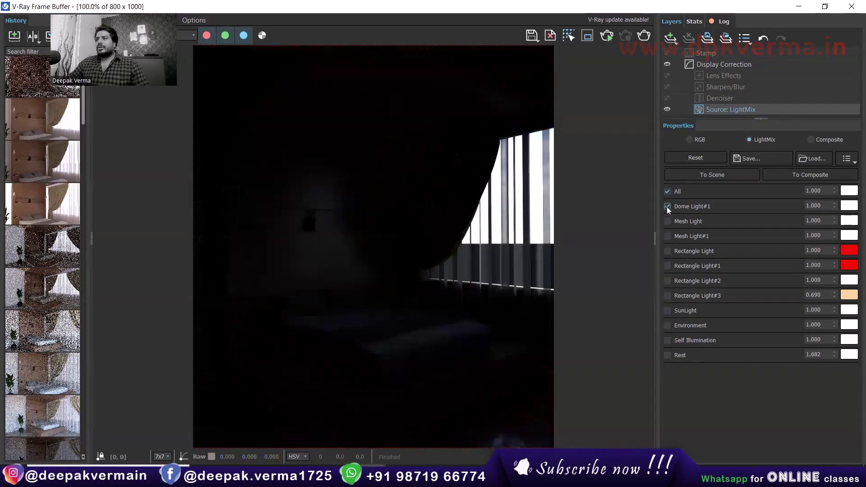
left_click(668, 206)
Step: Re-enable the mesh lights, red cove lights, Rectangle Lights #2 and #3, Rest and dome daylight
left_click(667, 221)
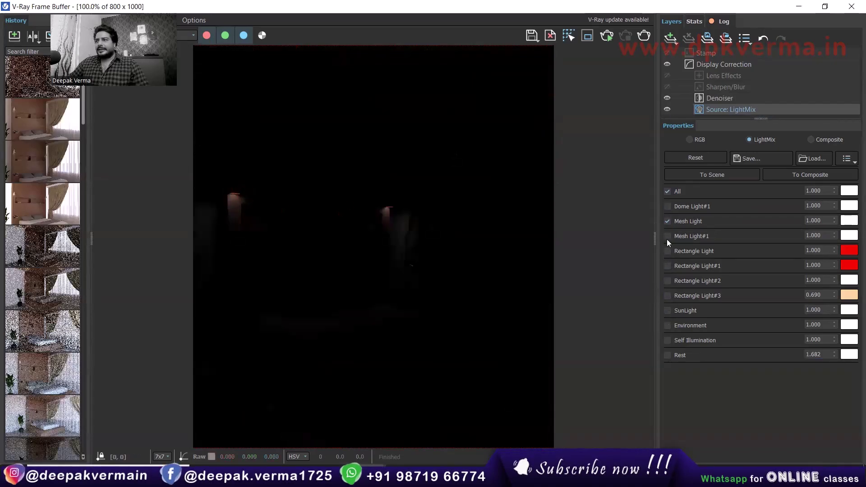
left_click(667, 237)
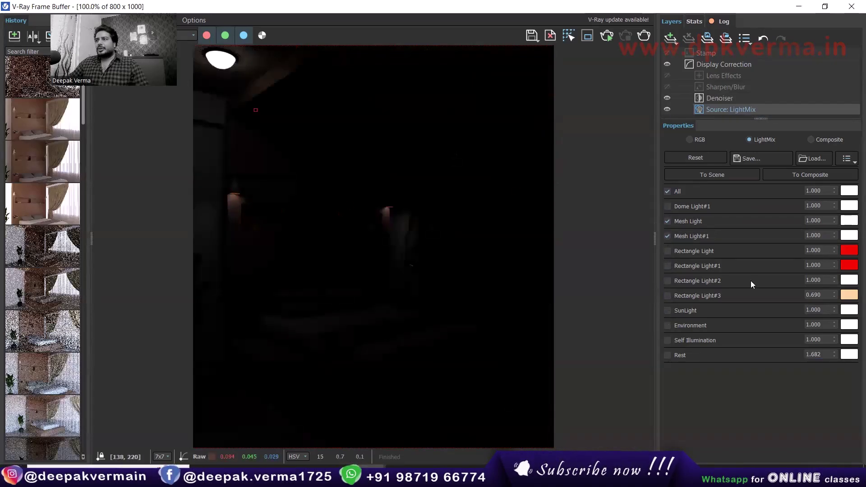
left_click(668, 251)
left_click(668, 265)
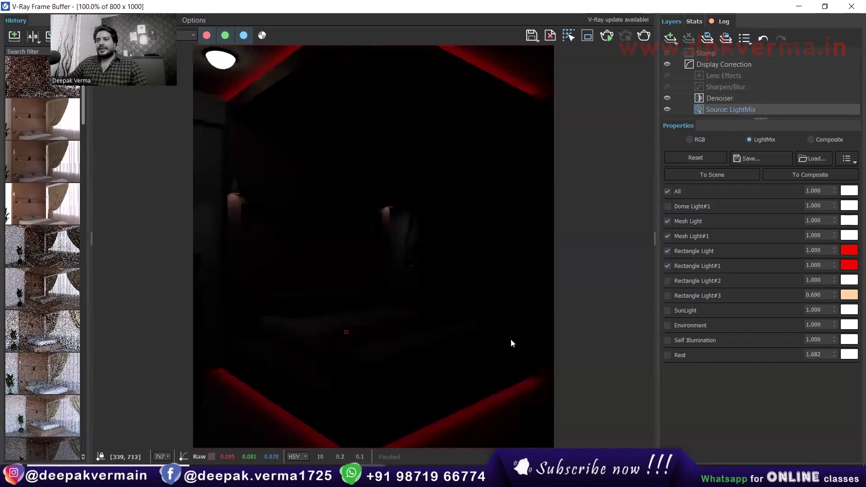
left_click(667, 280)
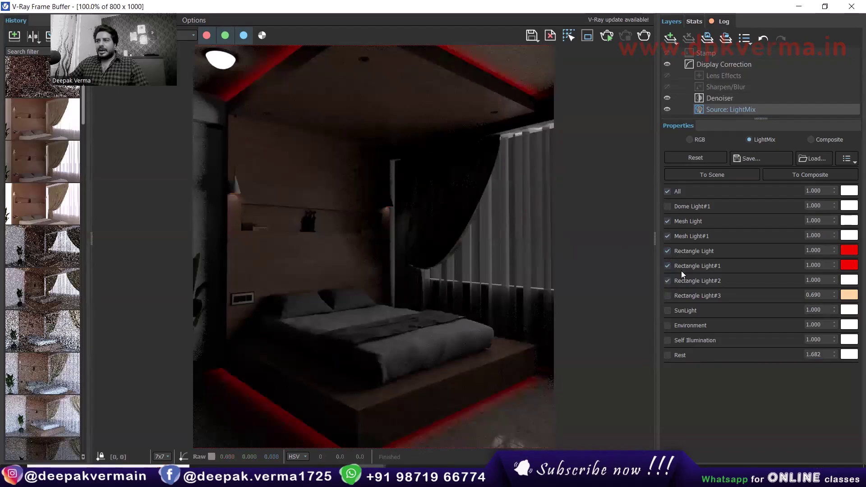
left_click(667, 295)
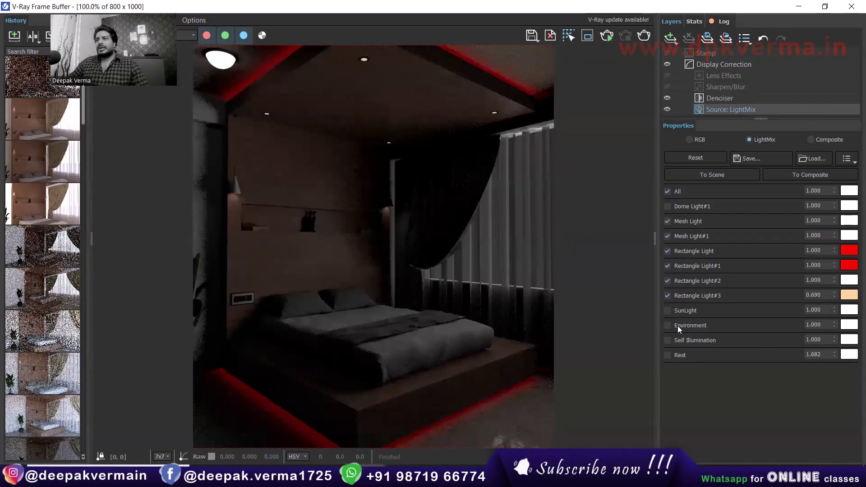
left_click(667, 208)
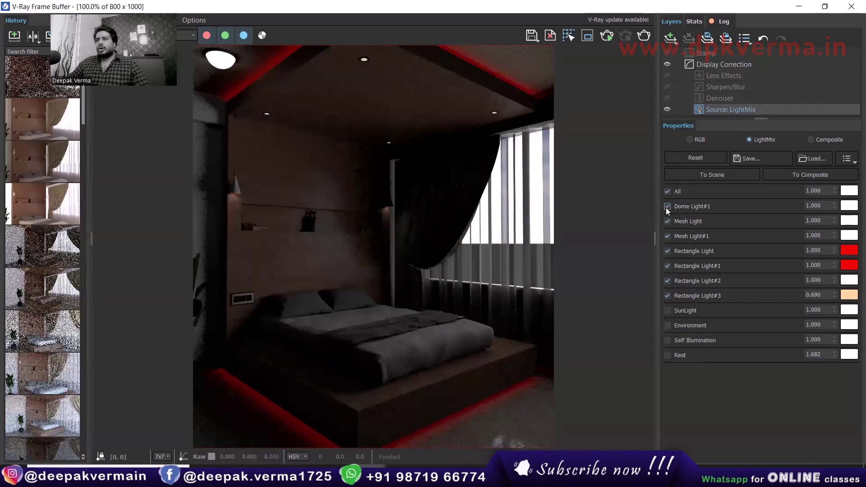
left_click(667, 207)
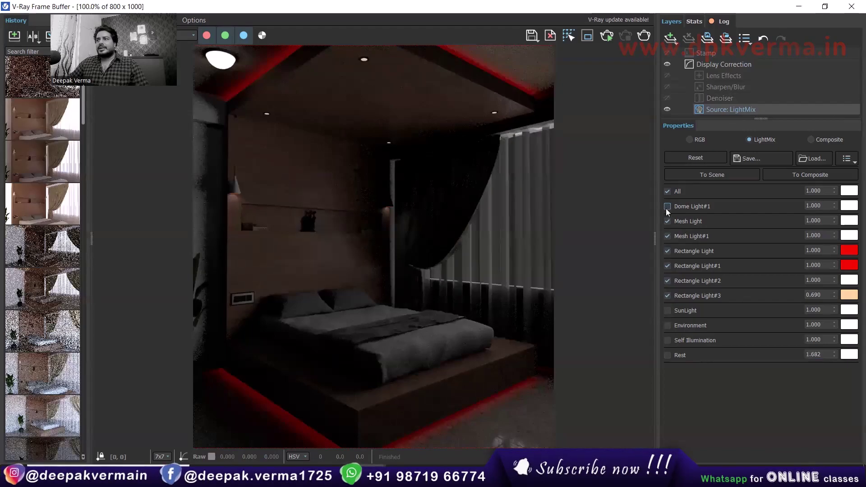
left_click(667, 354)
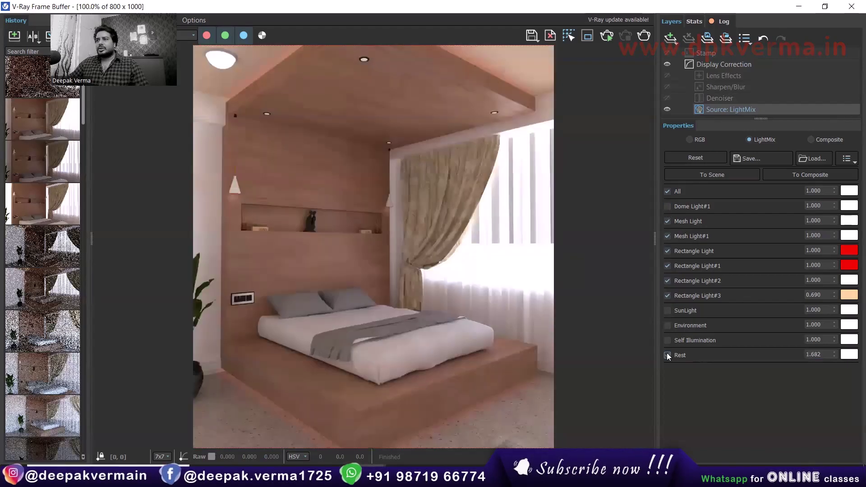
left_click(667, 206)
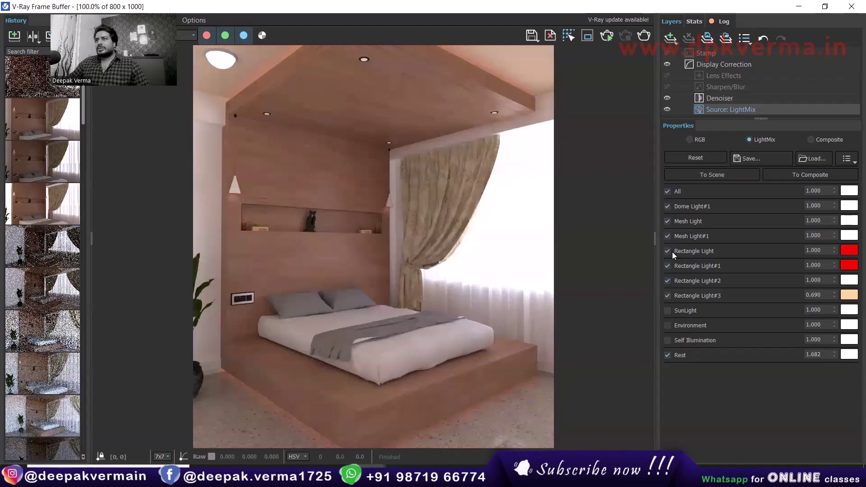
Step: Toggle Rectangle Light off and on, tint it green and brighten its contribution
left_click(699, 252)
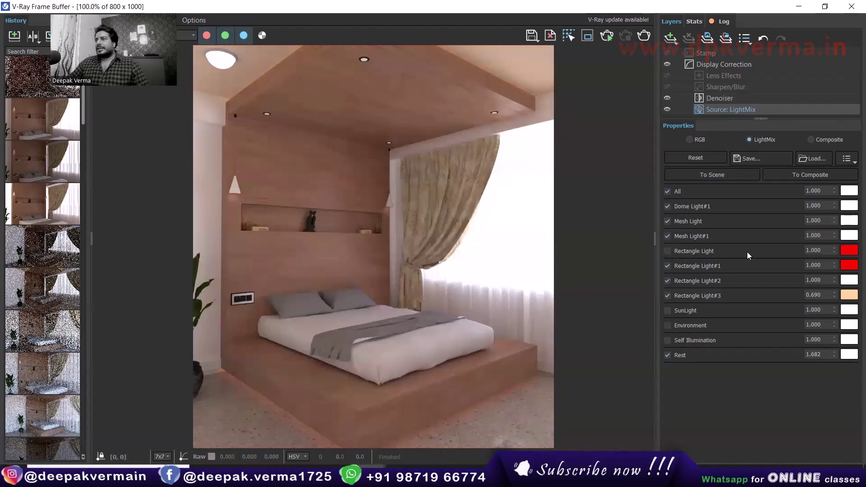
left_click(668, 251)
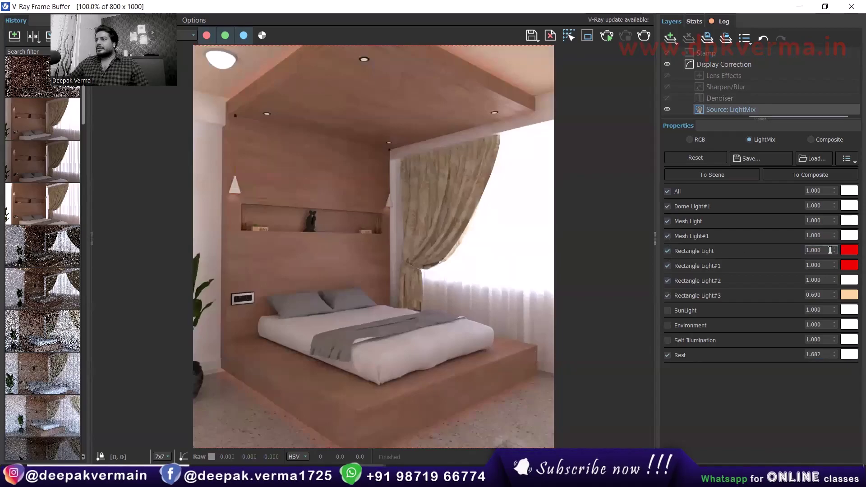
left_click(847, 253)
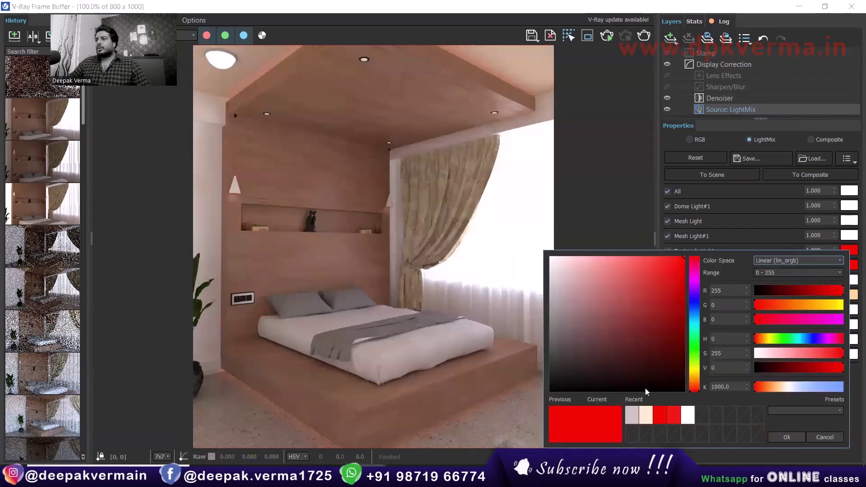
left_click(695, 348)
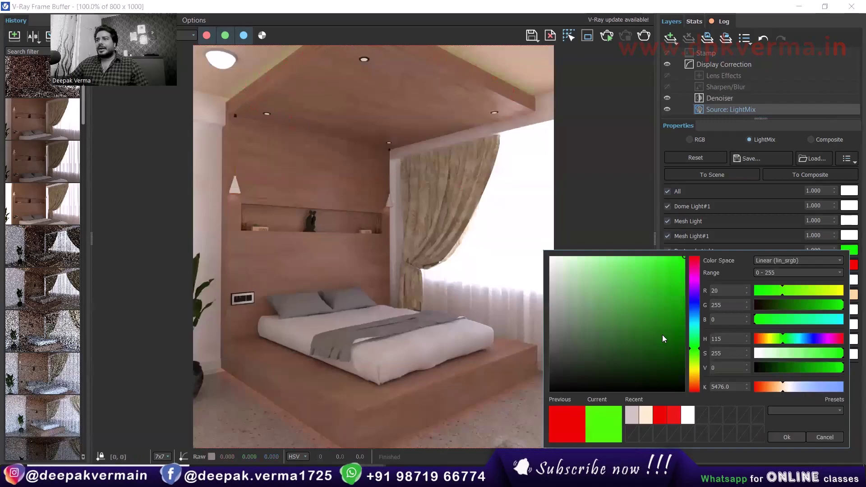
left_click(778, 436)
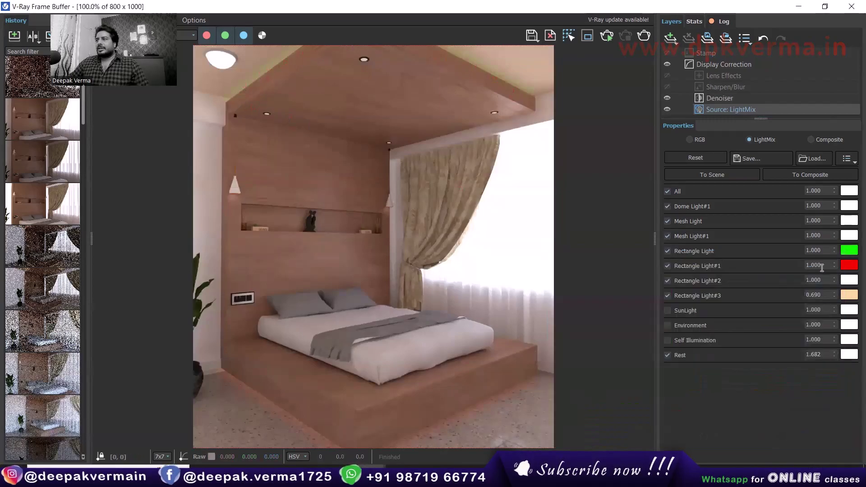
left_click_drag(834, 250, 832, 155)
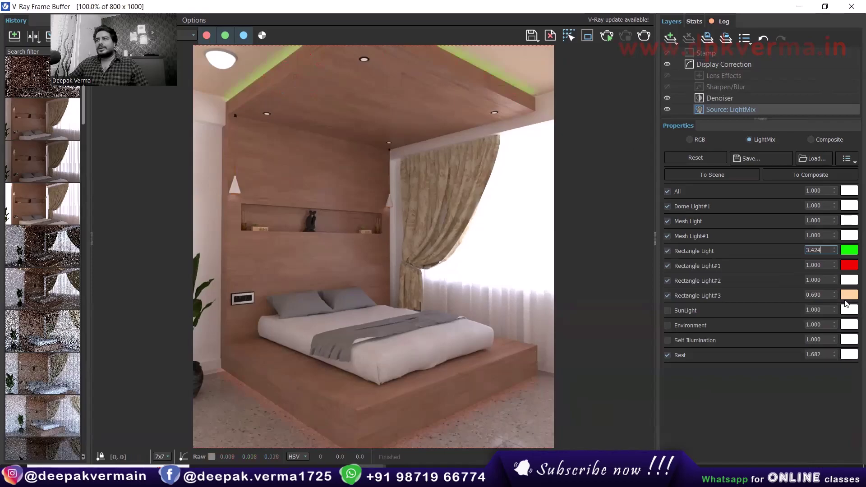
Step: Recolour Rectangle Light deep blue and set its multiplier to 10
double_click(816, 249)
type("4")
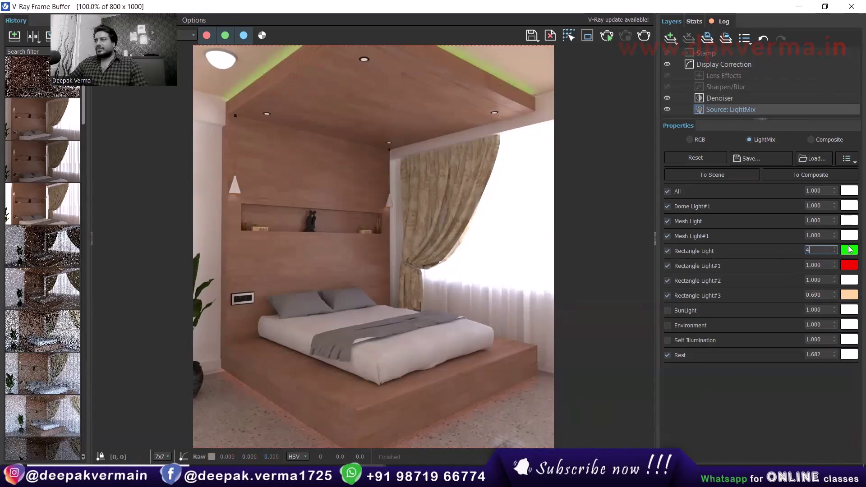
left_click(849, 249)
left_click(696, 301)
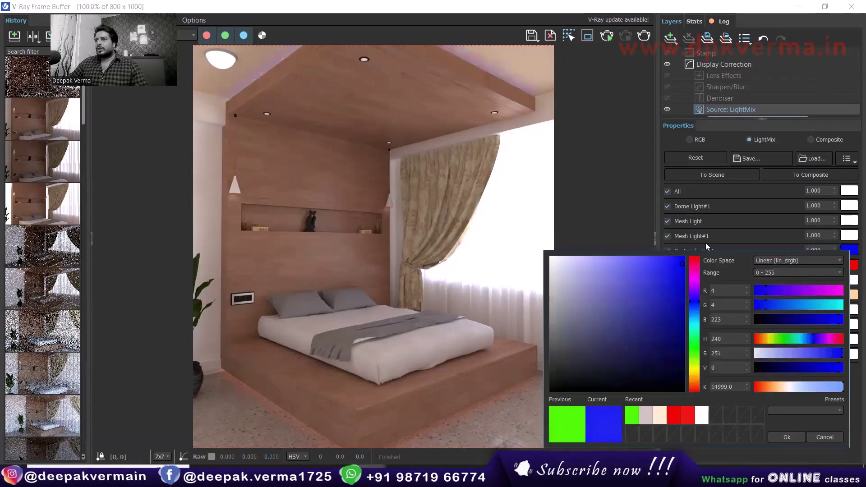
left_click(787, 436)
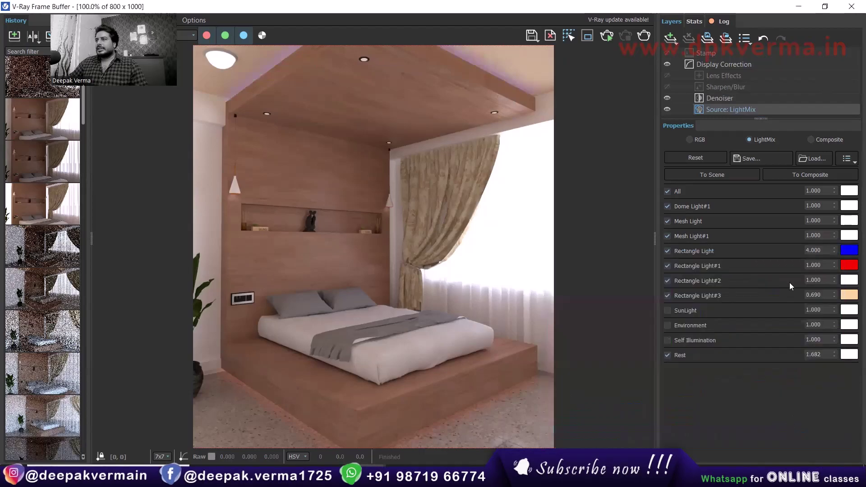
type("10")
key("Return")
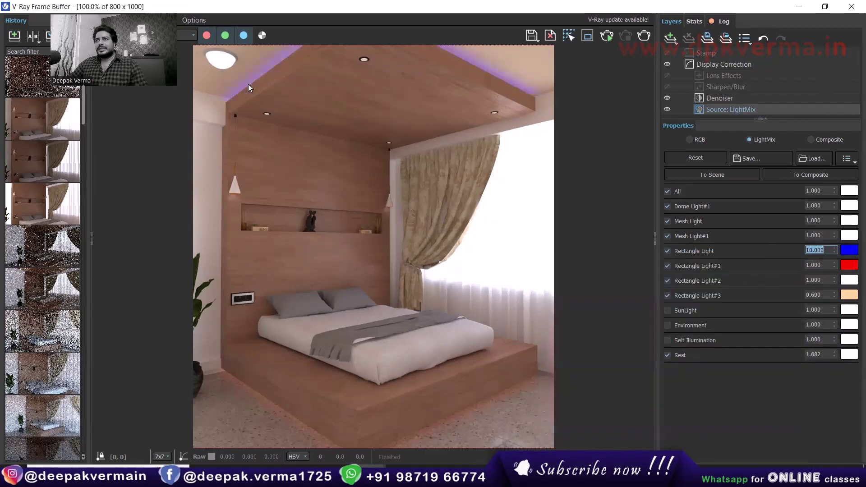
Step: Finish Rectangle Light's multiplier and give Rectangle Light#1 a blue colour
left_click(691, 267)
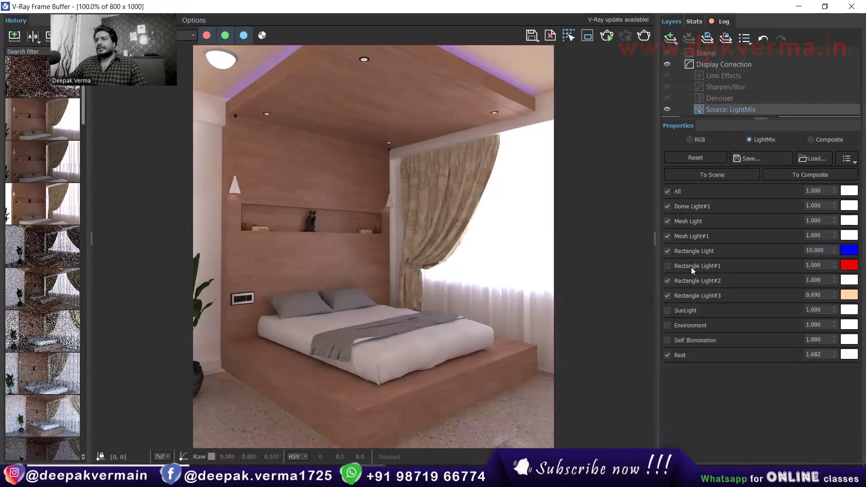
left_click(848, 265)
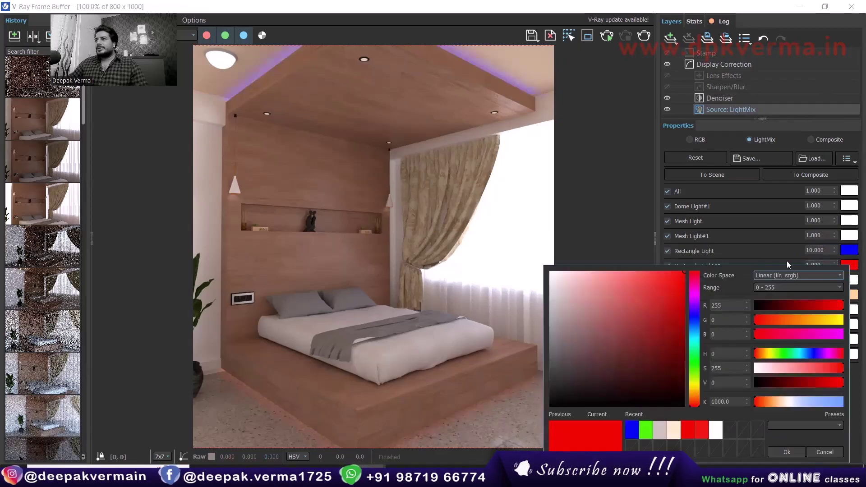
left_click(631, 430)
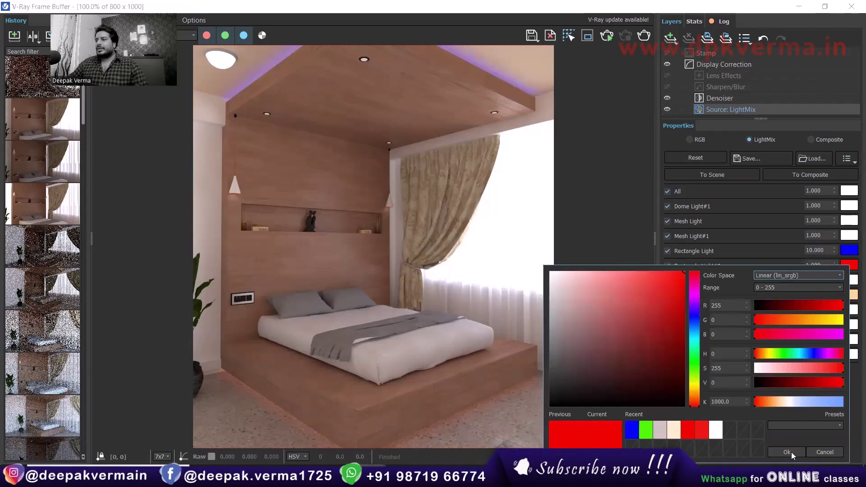
left_click(787, 452)
left_click_drag(851, 292, 847, 252)
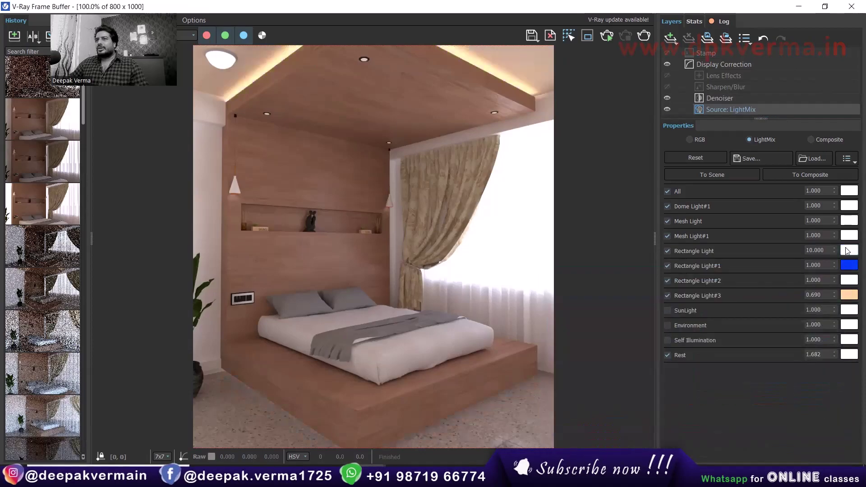
Step: Set Rectangle Light to pure blue
left_click(849, 250)
left_click(691, 303)
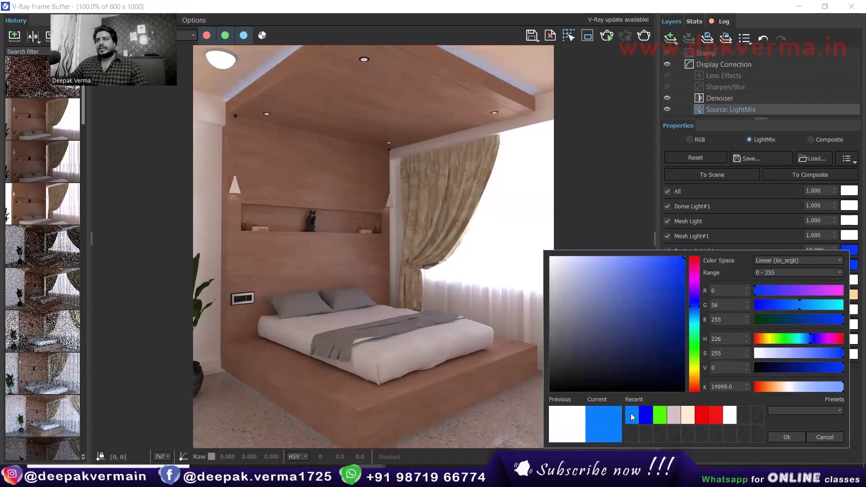
left_click(647, 416)
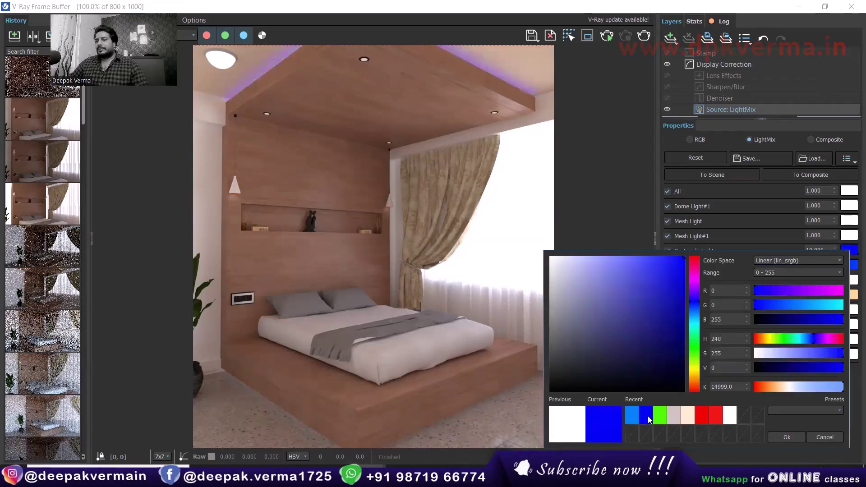
left_click(777, 437)
Step: Set Rectangle Light#1 to pure blue (0,0,255) at multiplier 10 and sample a floor pixel
left_click(848, 268)
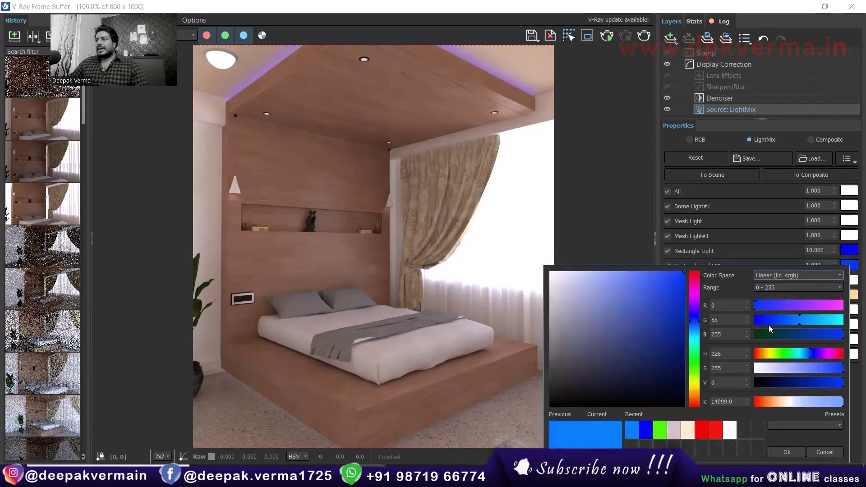
left_click(645, 430)
left_click(784, 451)
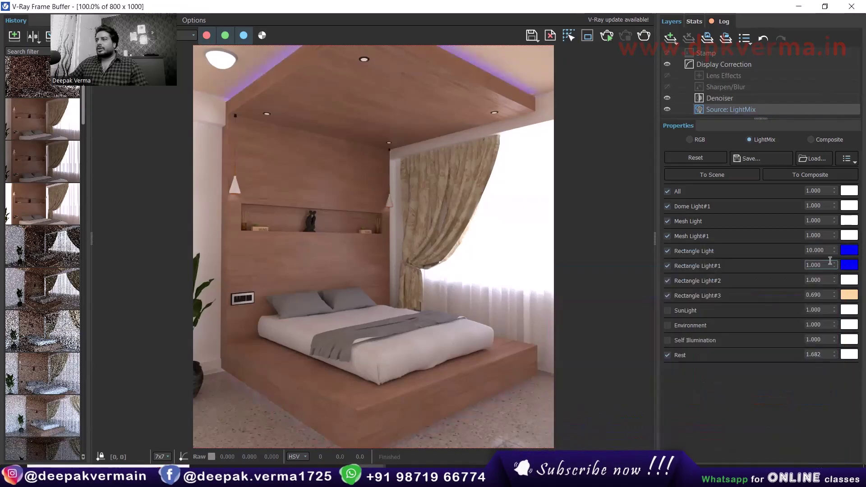
type("10")
key("Return")
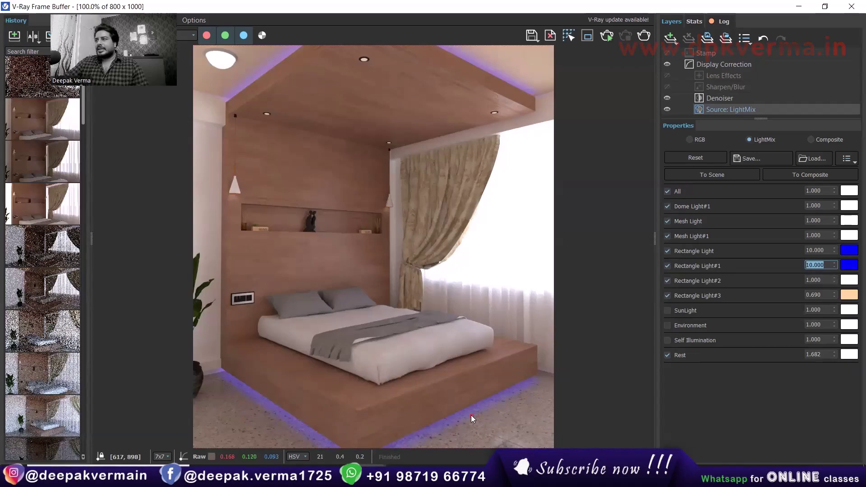
left_click(457, 378)
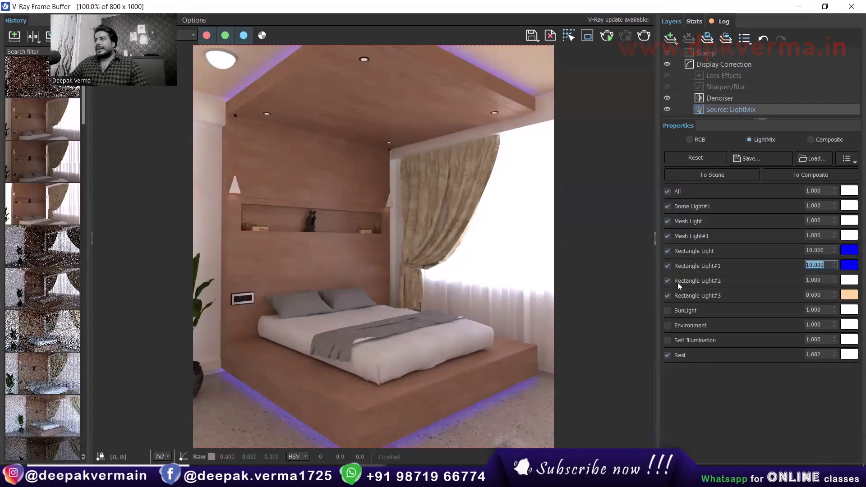
left_click(667, 236)
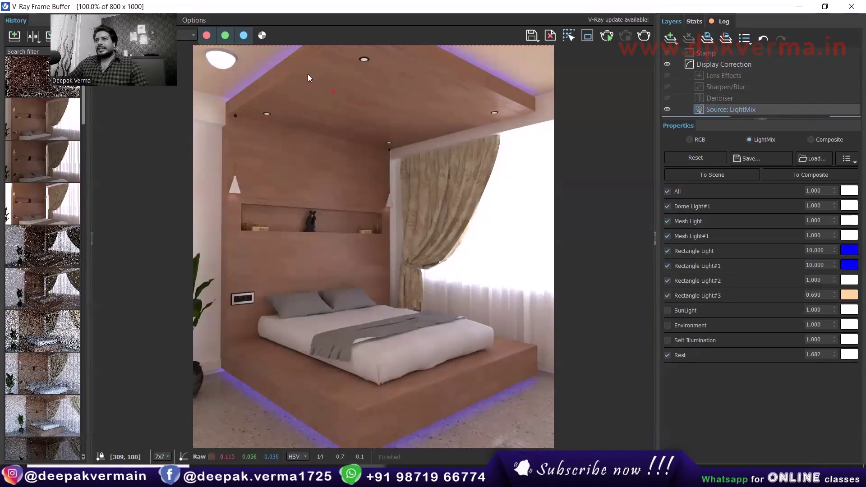
Step: Try purple and yellow-green tints, then Clear Sky and Clear Sky, Shade presets on Mesh Light#1
left_click(849, 235)
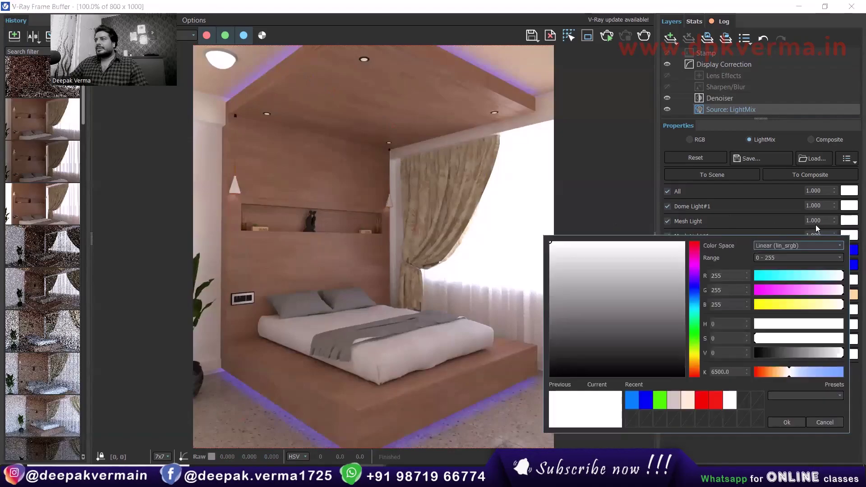
mouse_move(680, 260)
left_mouse_down()
mouse_move(676, 254)
mouse_move(634, 312)
mouse_move(671, 285)
mouse_move(695, 292)
mouse_move(692, 363)
mouse_move(692, 347)
left_mouse_up()
left_click_drag(678, 279, 685, 247)
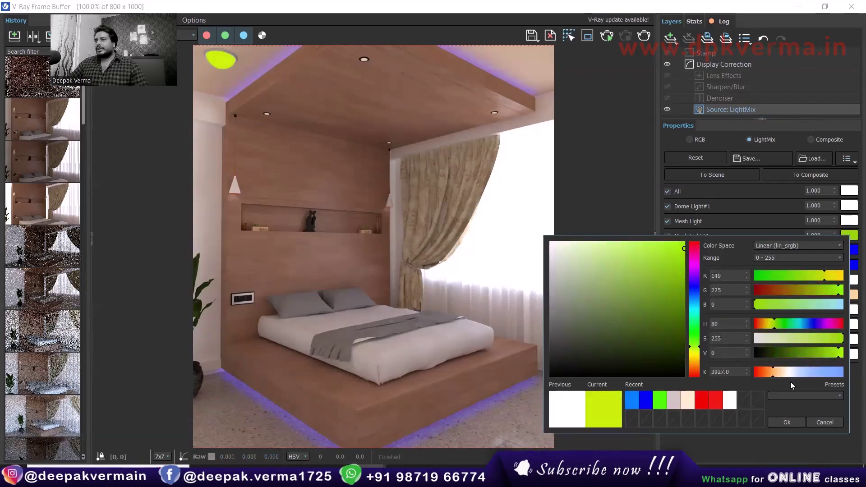
left_click(837, 397)
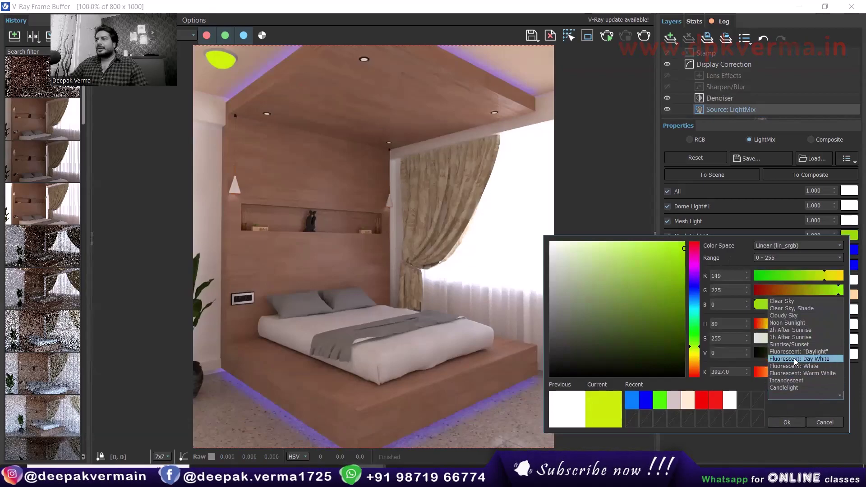
left_click(789, 301)
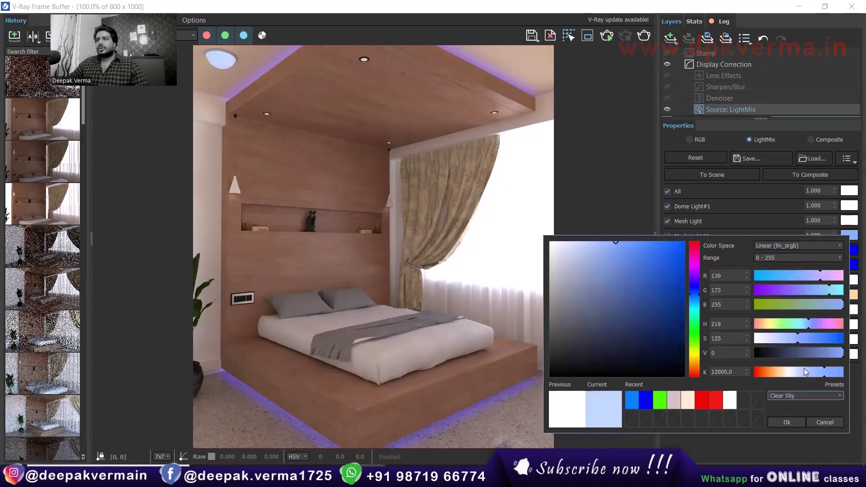
left_click(839, 397)
left_click(781, 308)
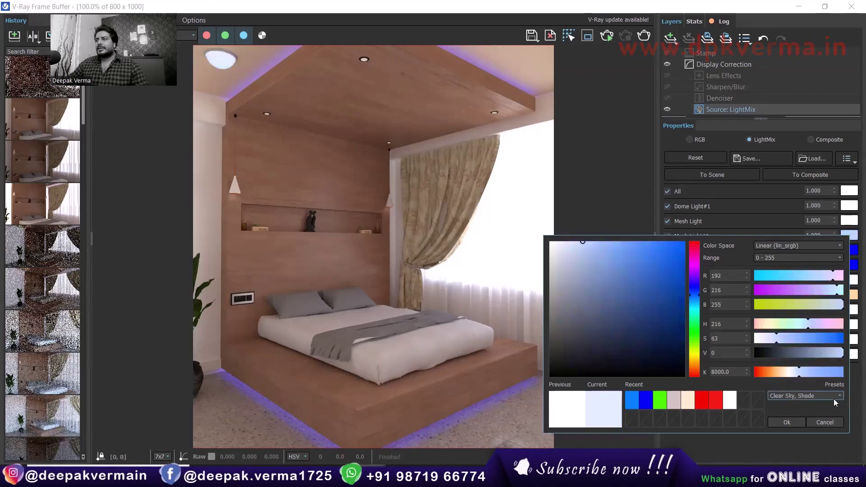
Step: Preview Cloudy Sky and 1h After Sunrise, then apply Fluorescent: Day White to Mesh Light#1
left_click(839, 395)
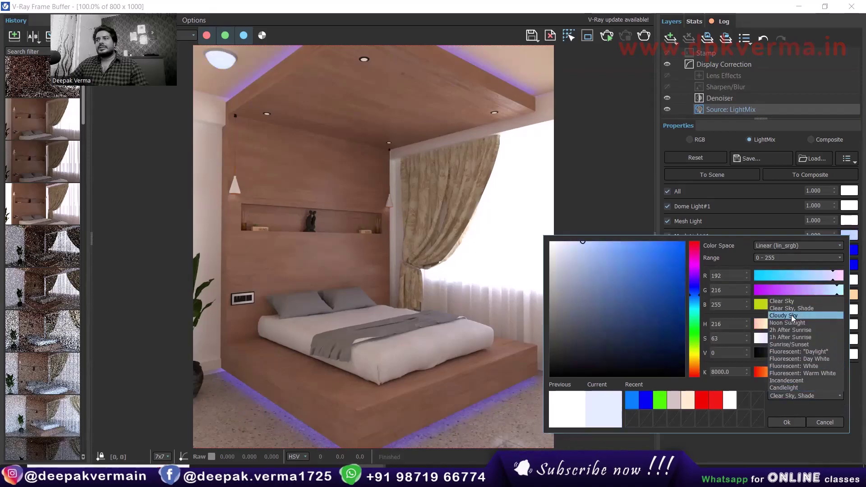
left_click(791, 315)
left_click(839, 395)
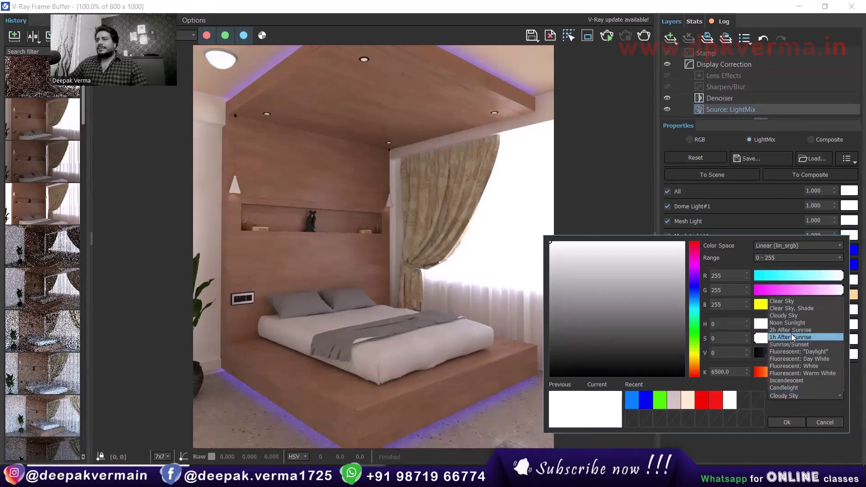
left_click(791, 334)
left_click(834, 396)
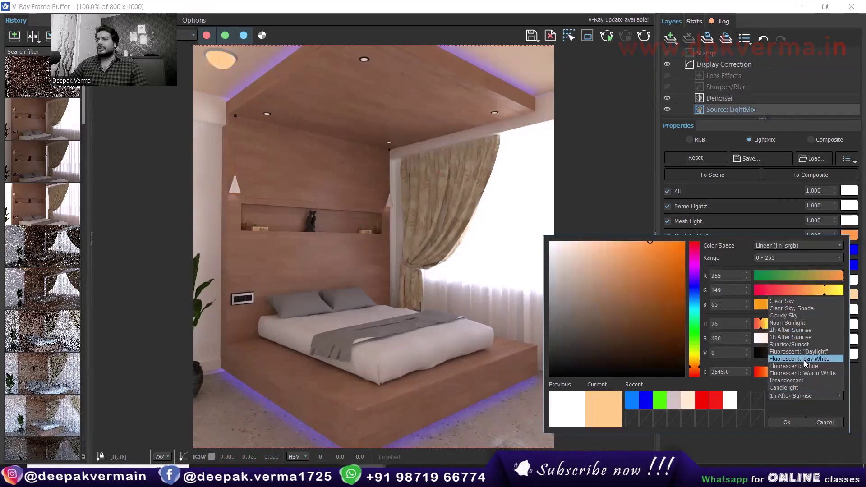
left_click(792, 360)
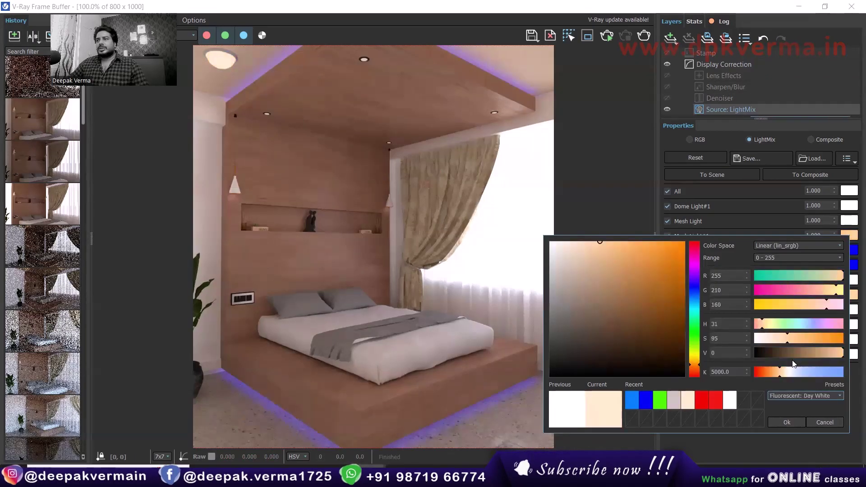
left_click(781, 422)
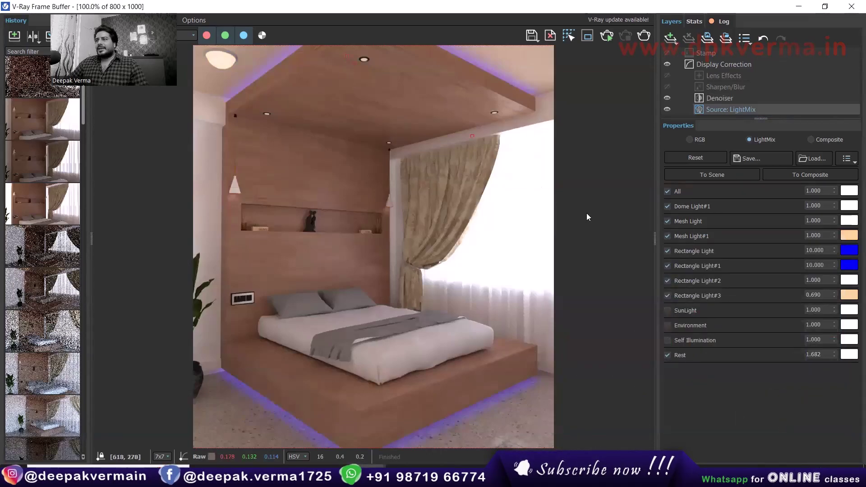
Step: Tint Rectangle Light#3 teal after trying blue, magenta and cyan hues
left_click(849, 295)
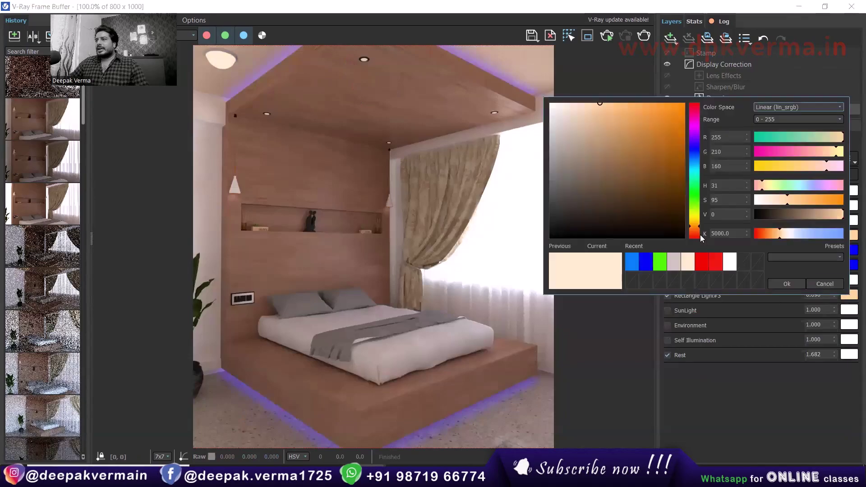
left_click(694, 149)
left_click(690, 117)
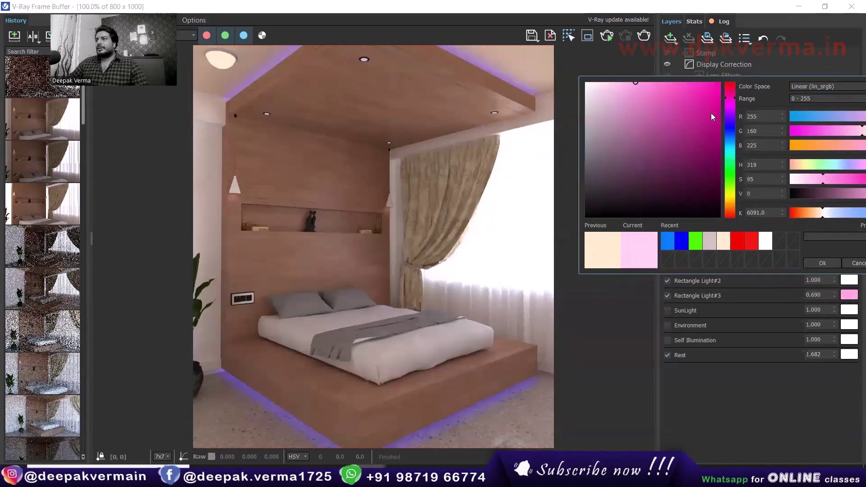
left_click(729, 152)
left_click(651, 95)
left_click(823, 263)
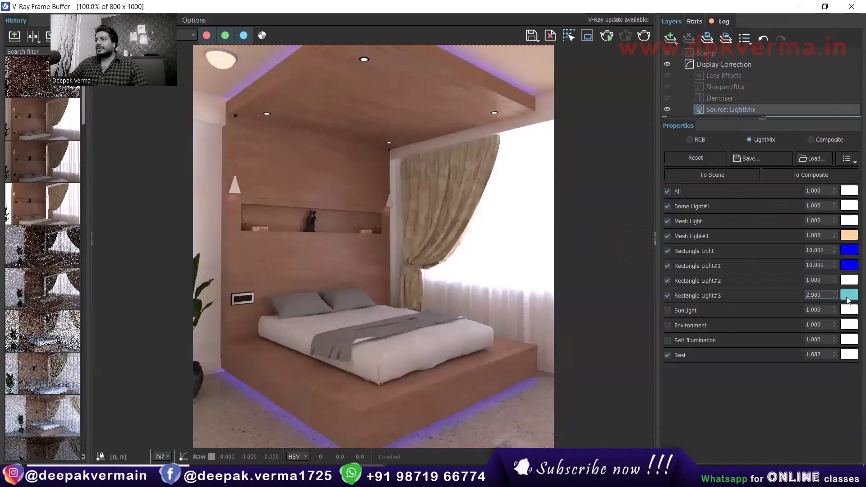
Step: Raise Rectangle Light#3 to 4.274 and Mesh Light to 2.580
mouse_move(833, 294)
left_mouse_down()
mouse_move(830, 139)
mouse_move(829, 148)
left_mouse_up()
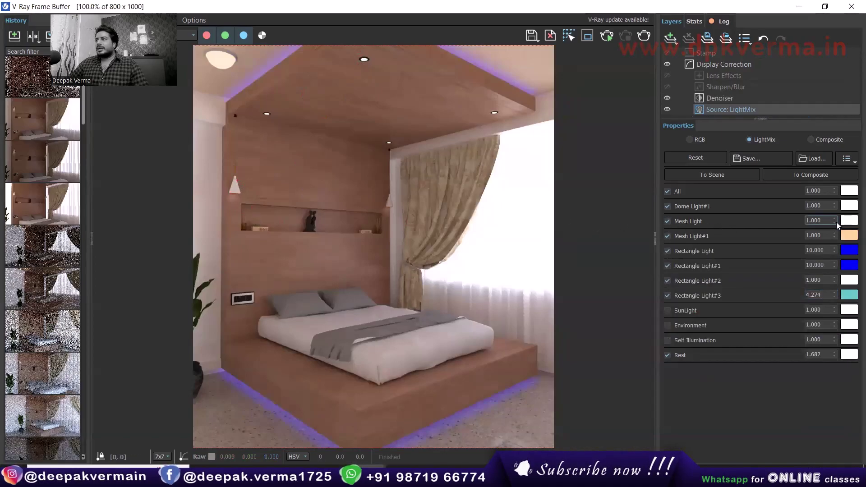
left_click_drag(837, 222, 842, 145)
left_click_drag(843, 208, 836, 221)
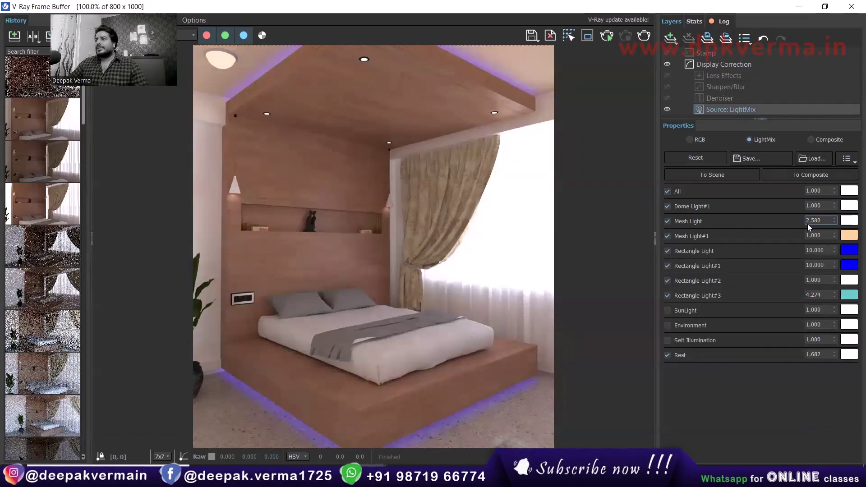
Step: Brighten Mesh Light and Mesh Light#1, and switch off Rest, the rectangle lights and Dome Light#1
left_click(667, 355)
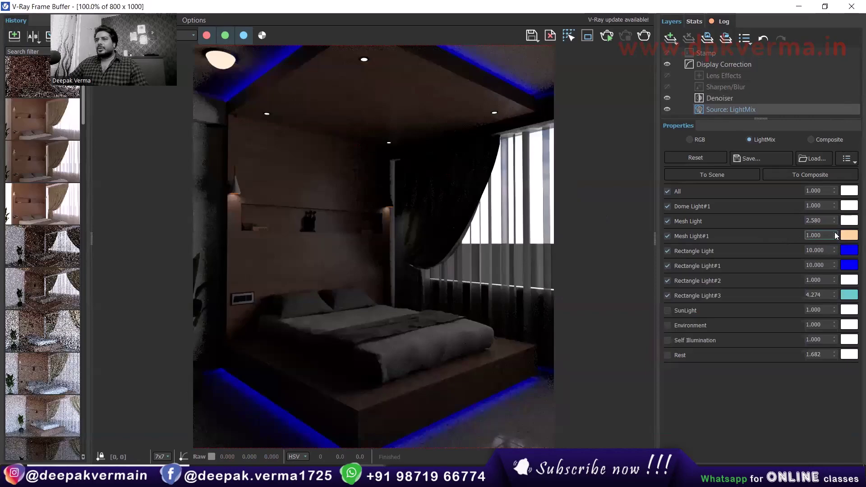
left_click_drag(835, 235, 815, 147)
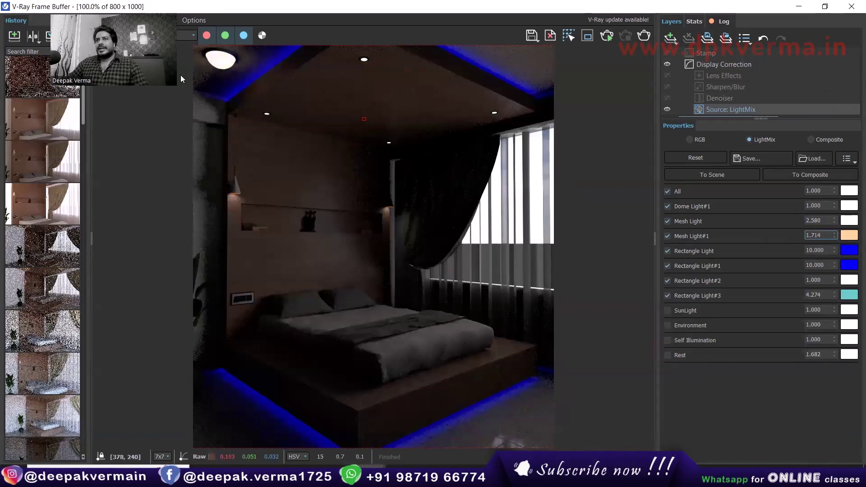
left_click_drag(835, 220, 837, 168)
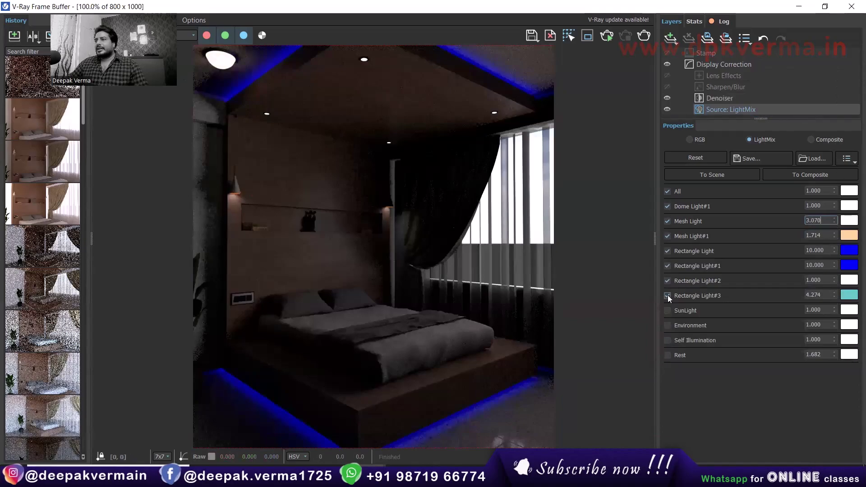
left_click(668, 281)
left_click(667, 265)
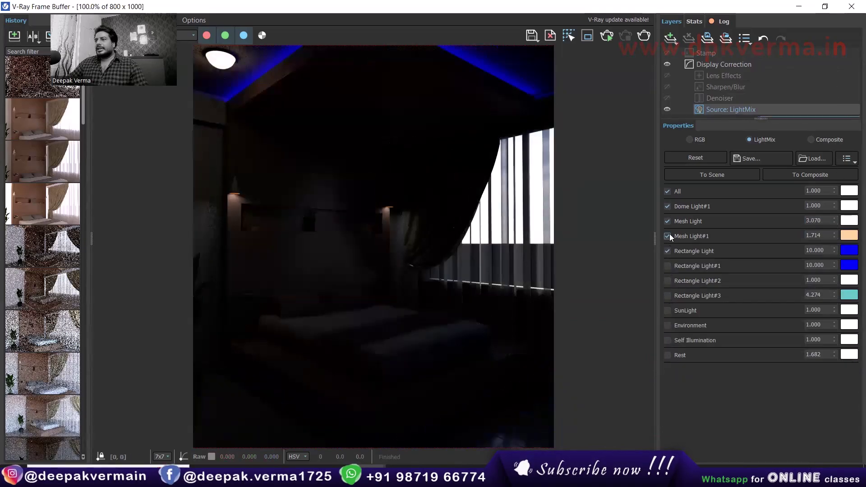
left_click(668, 236)
left_click(668, 251)
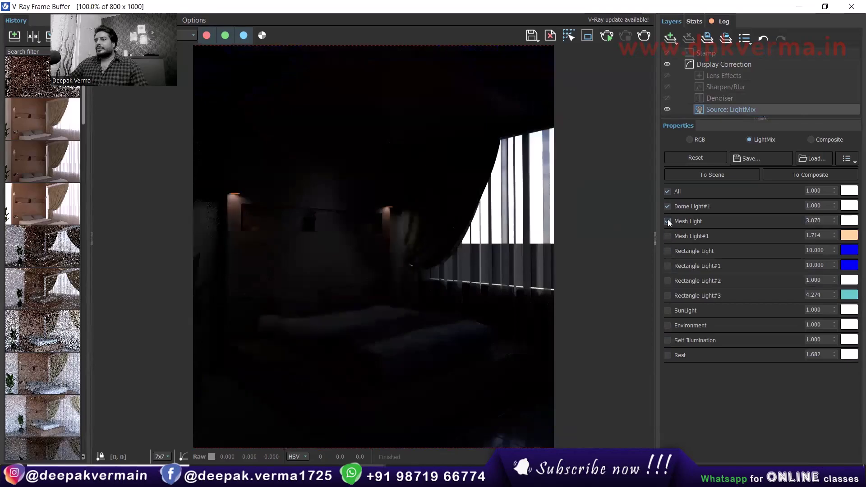
left_click(668, 206)
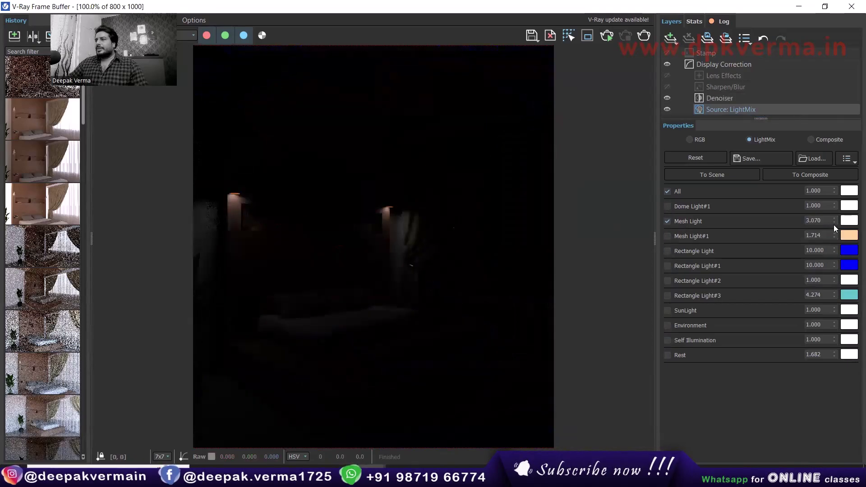
Step: Re-enable every light, setting Mesh Light 3.492, Mesh Light#1 2.476 and Rectangle Light#2 2.594
left_click_drag(835, 226, 826, 166)
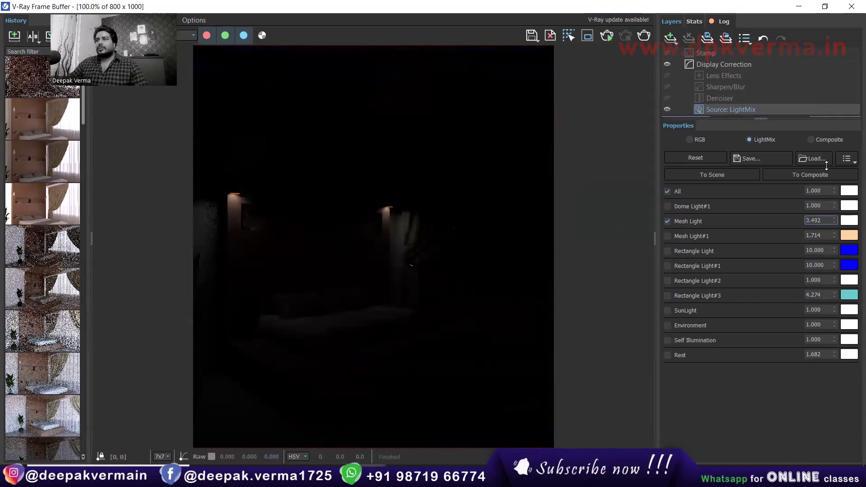
left_click(667, 236)
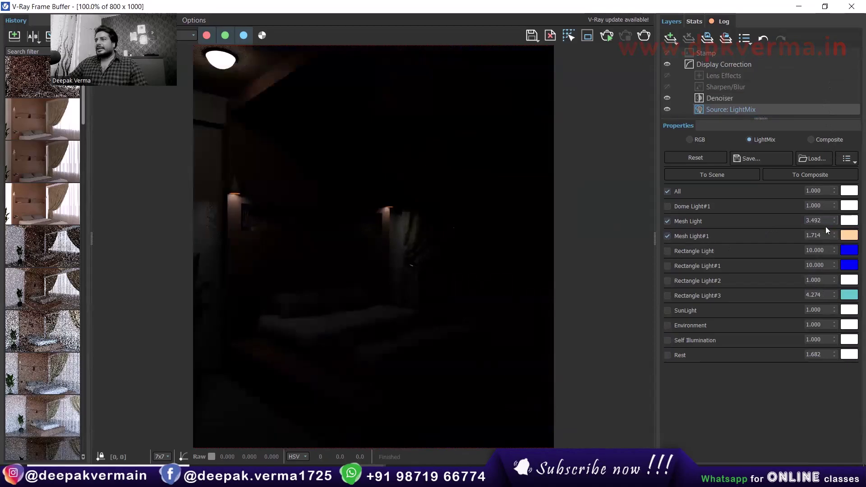
left_click_drag(833, 236, 829, 141)
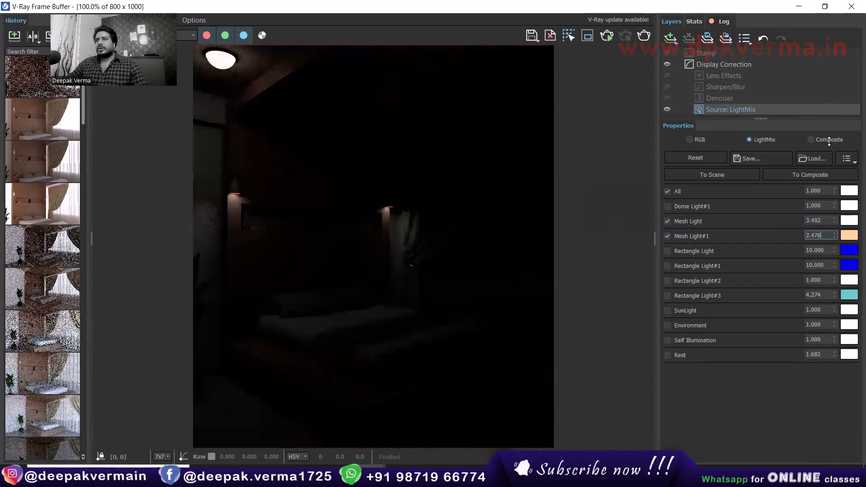
left_click(669, 251)
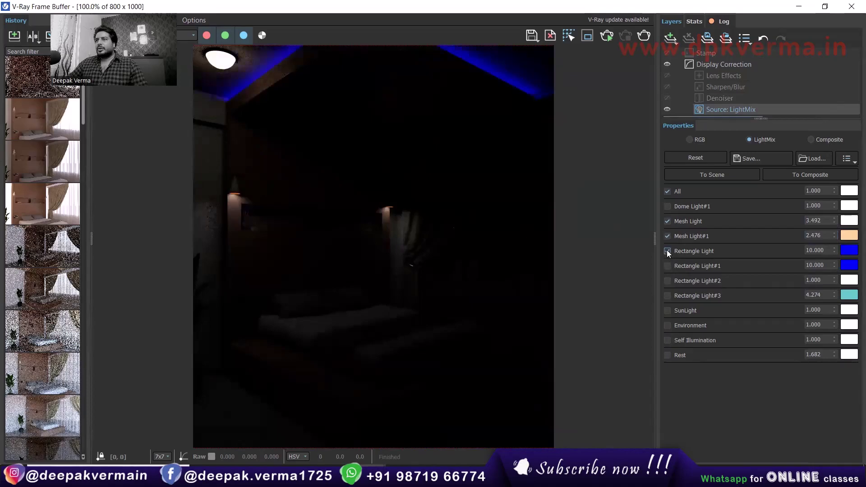
left_click(666, 266)
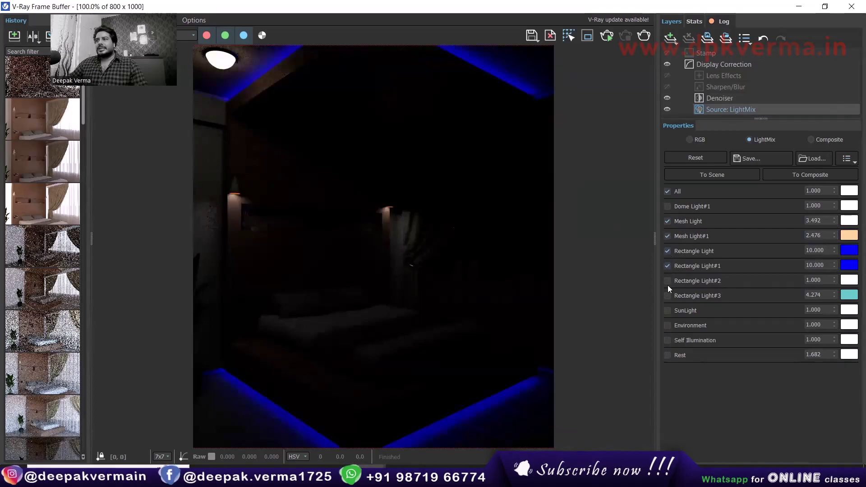
left_click(667, 280)
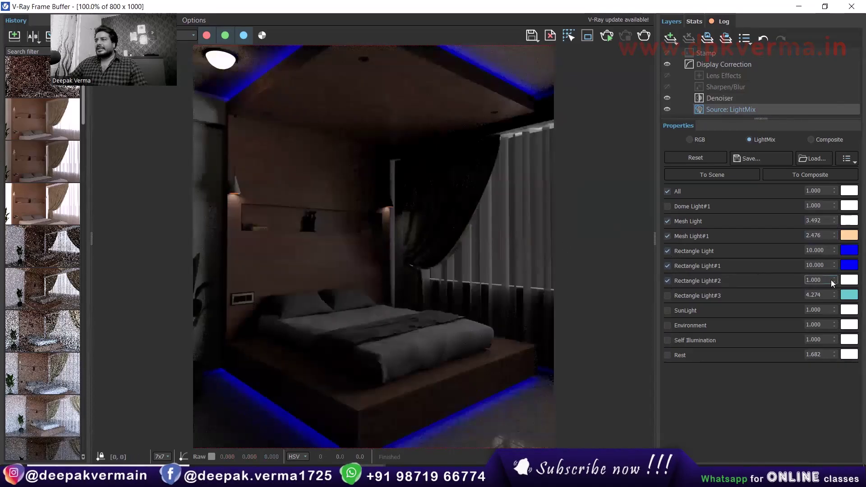
left_click_drag(832, 283, 823, 68)
left_click(667, 355)
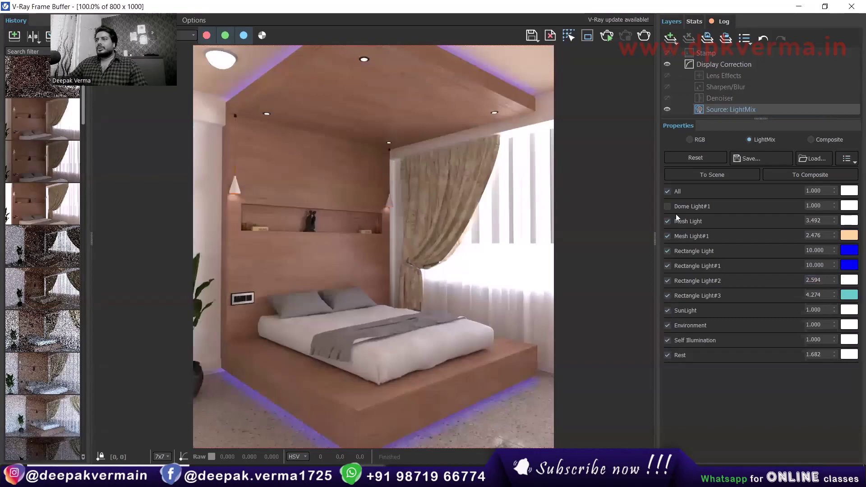
left_click(668, 205)
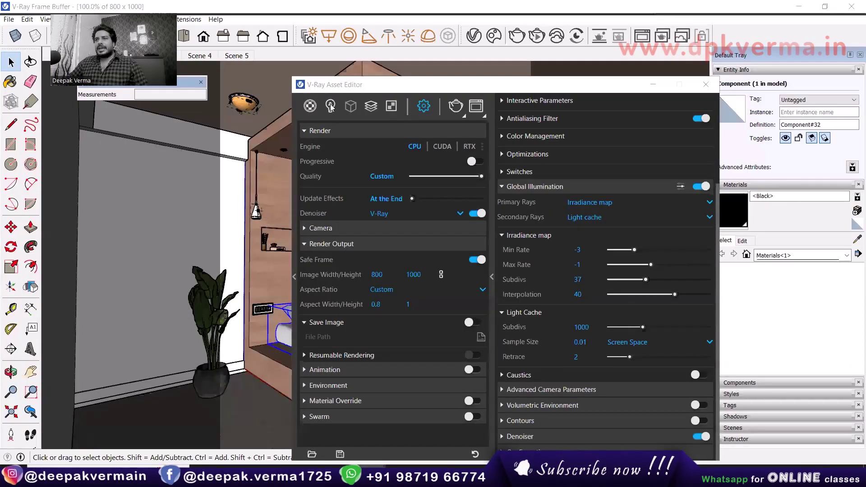
Step: Browse the scene's lights list and select Rectangle Light#3's objects in the model
left_click(330, 106)
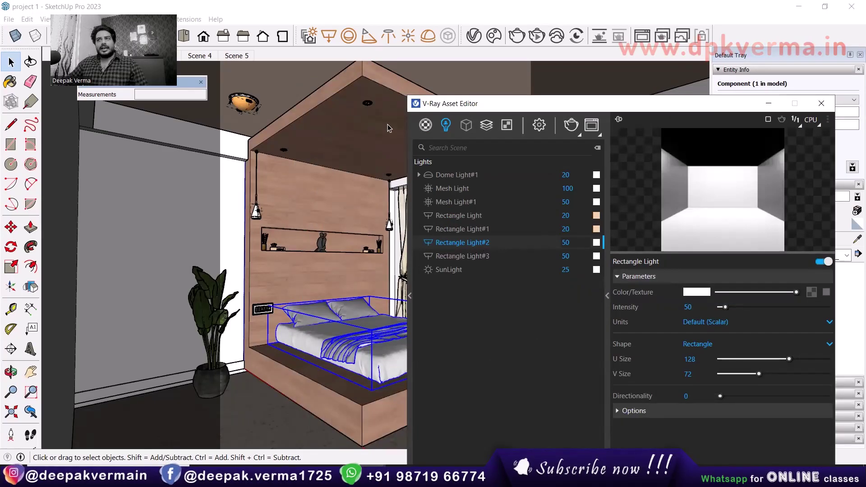
scroll(361, 108, "up", 2)
scroll(361, 108, "up", 2)
scroll(360, 111, "up", 2)
scroll(359, 111, "up", 1)
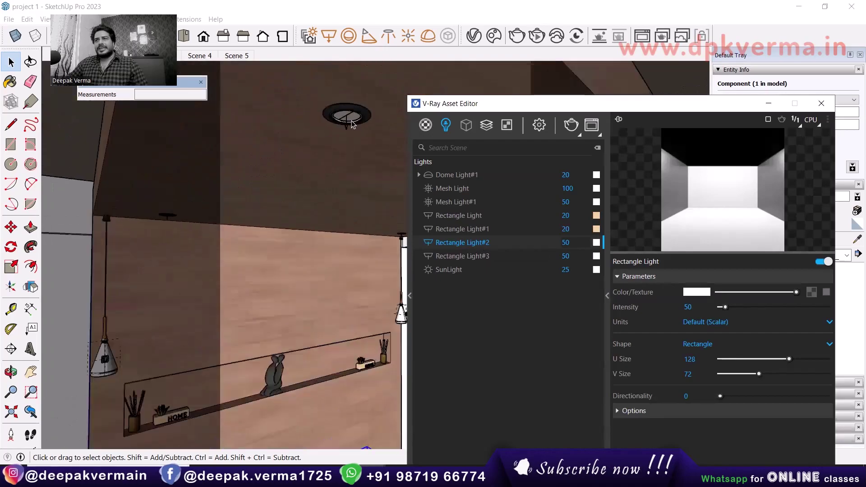
left_click(349, 113)
scroll(348, 114, "up", 2)
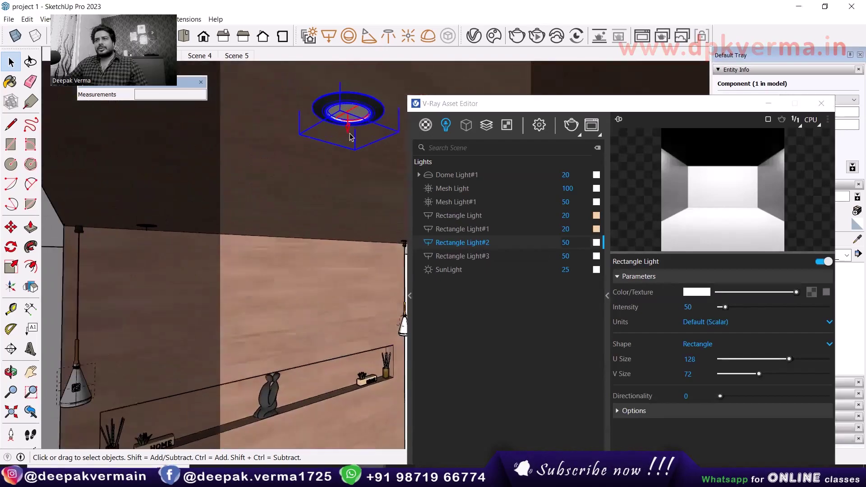
left_click(445, 256)
right_click(451, 250)
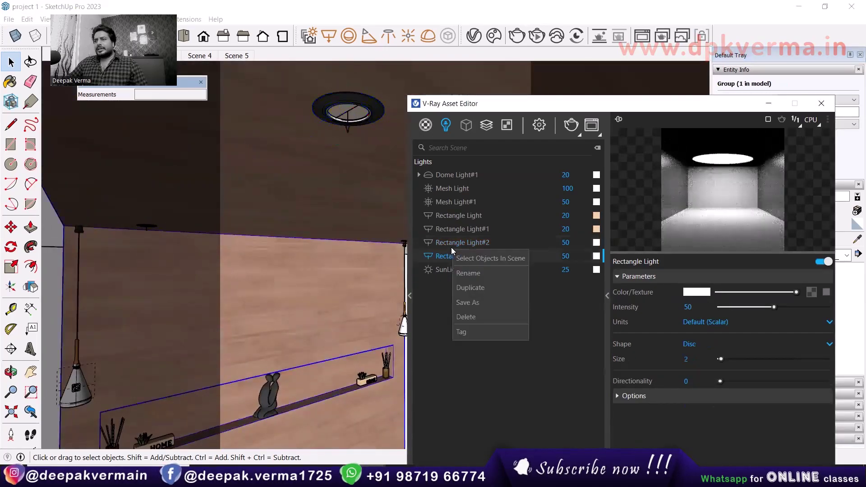
left_click(477, 259)
Step: Move the asset editor aside and minimize SketchUp to reveal the Frame Buffer
scroll(355, 176, "down", 3)
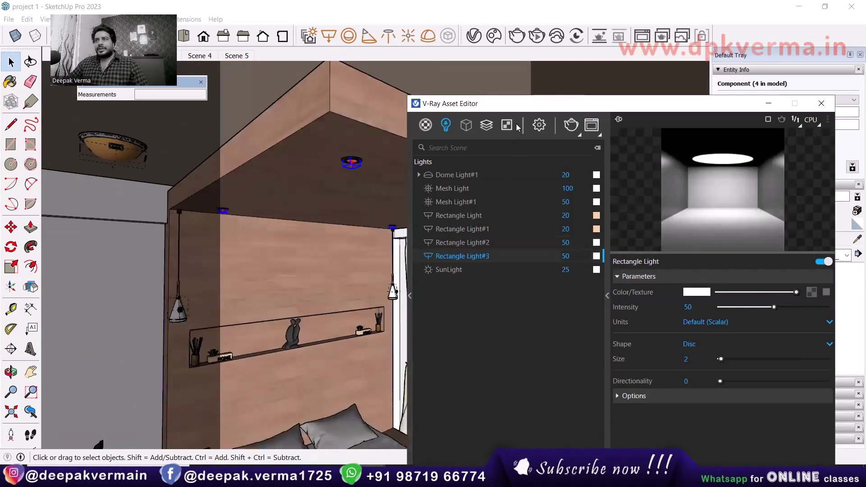
left_click_drag(523, 104, 511, 90)
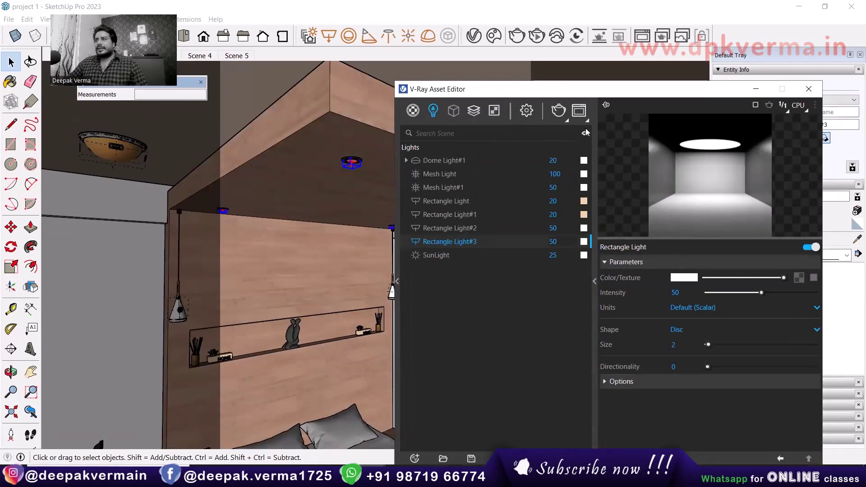
left_click(579, 111)
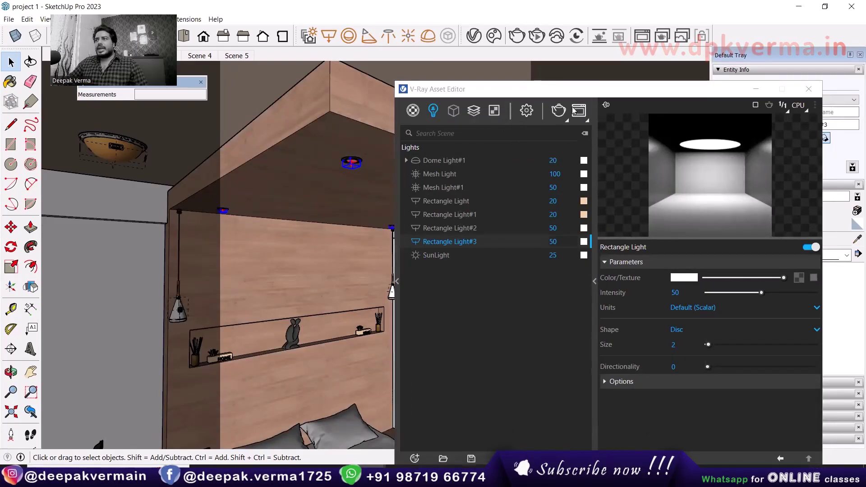
left_click(799, 9)
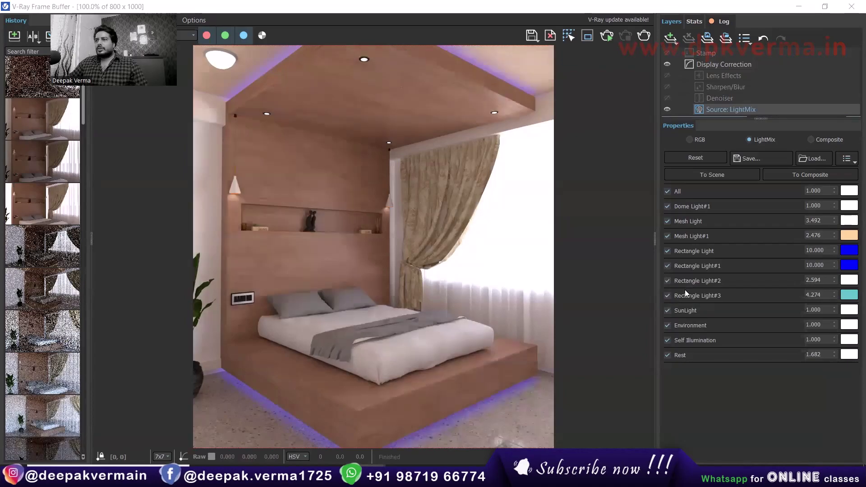
Step: Toggle the Denoiser layer off and on, probe two render pixels, then return to SketchUp
left_click(409, 154)
left_click(299, 92)
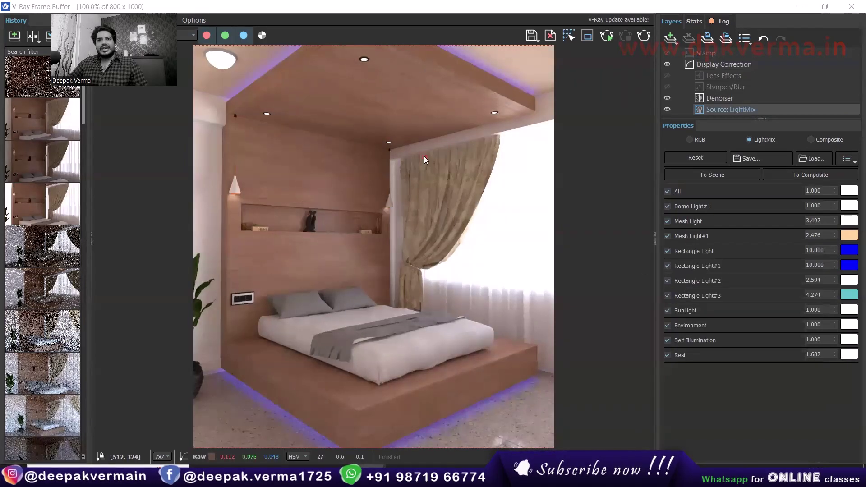
left_click(332, 145)
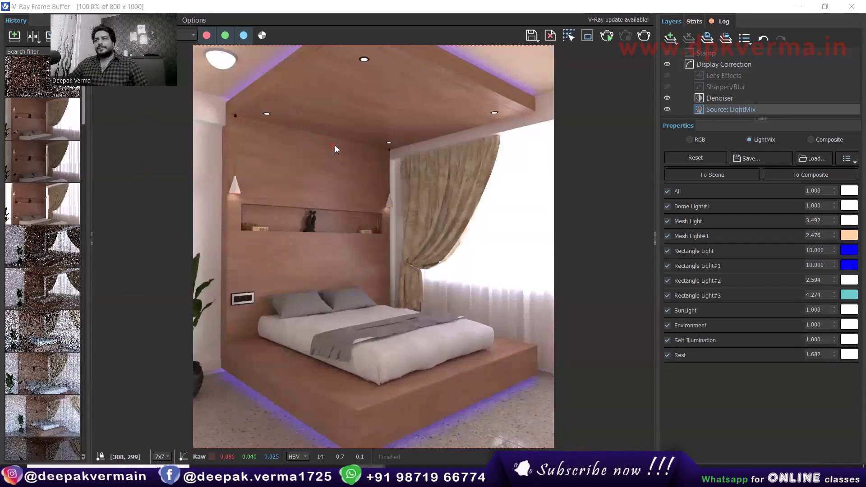
left_click(547, 88)
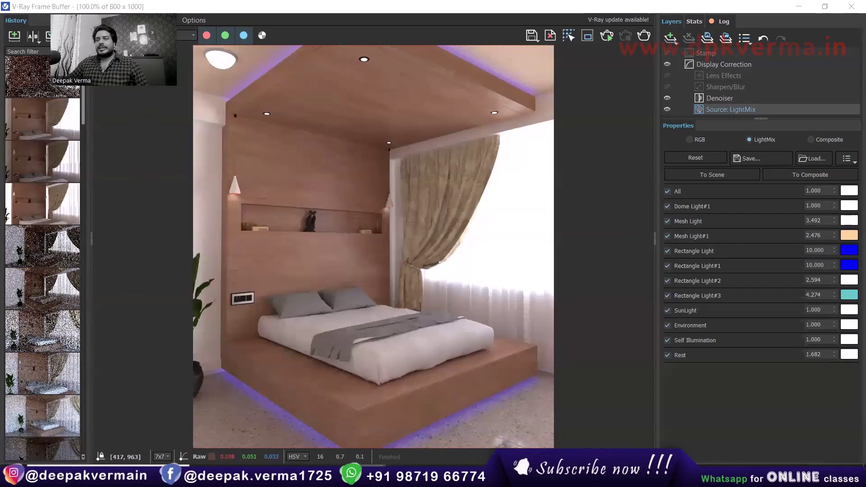
left_click(312, 445)
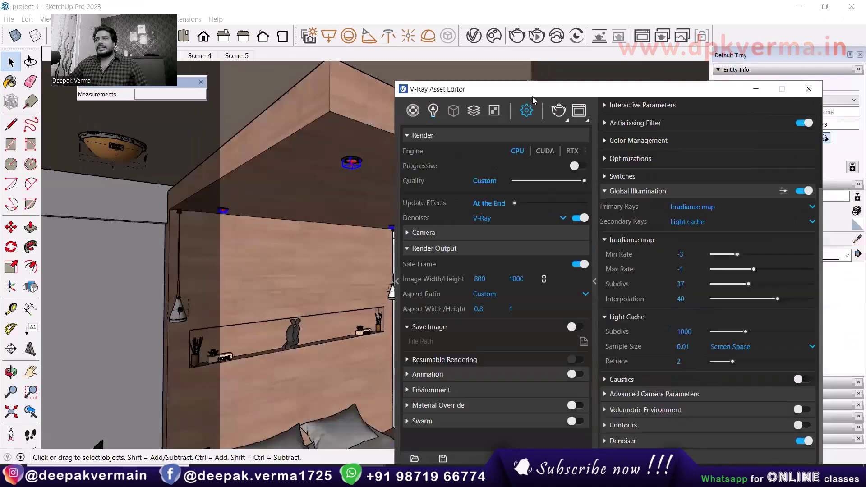
Step: Set the Light Mix element's Group by to Individual Lights and start a new bedroom render
left_click_drag(533, 96, 493, 26)
left_click(403, 93)
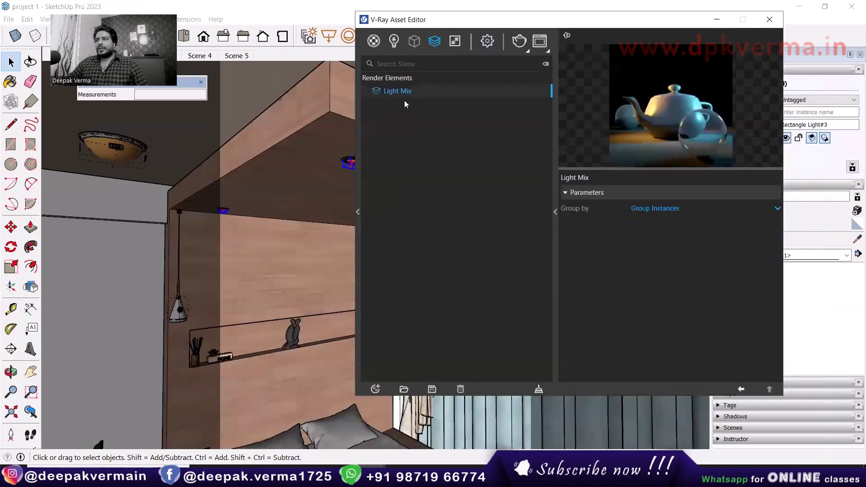
left_click(652, 208)
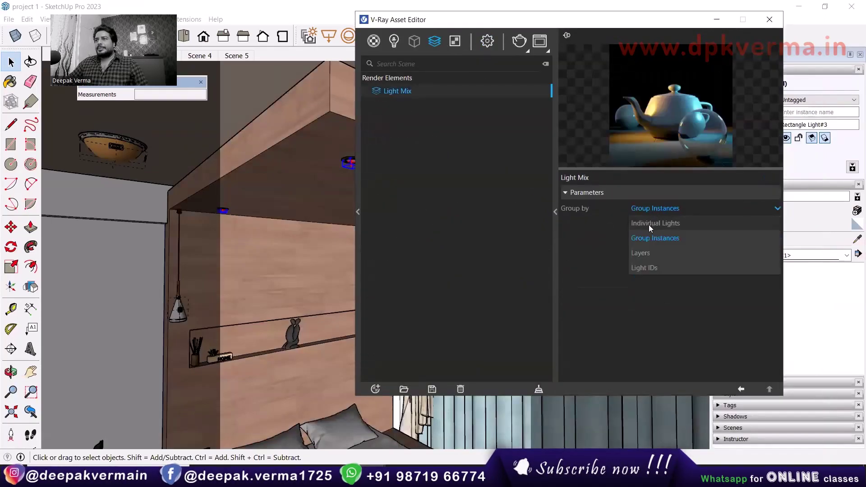
left_click(649, 225)
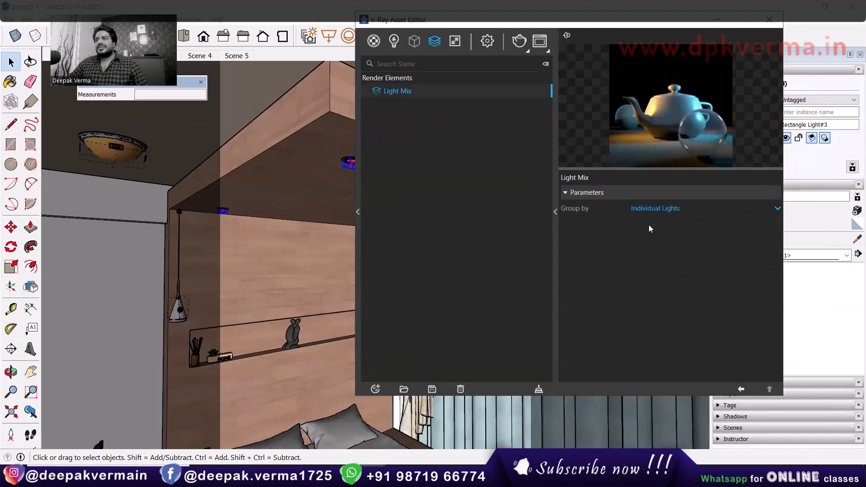
left_click(769, 19)
left_click(517, 36)
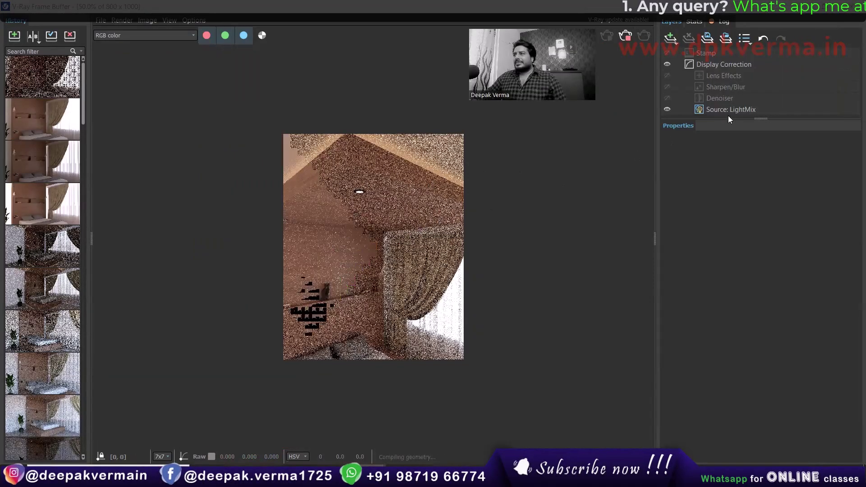
Step: Show the LightMix light list in the Frame Buffer
left_click(728, 110)
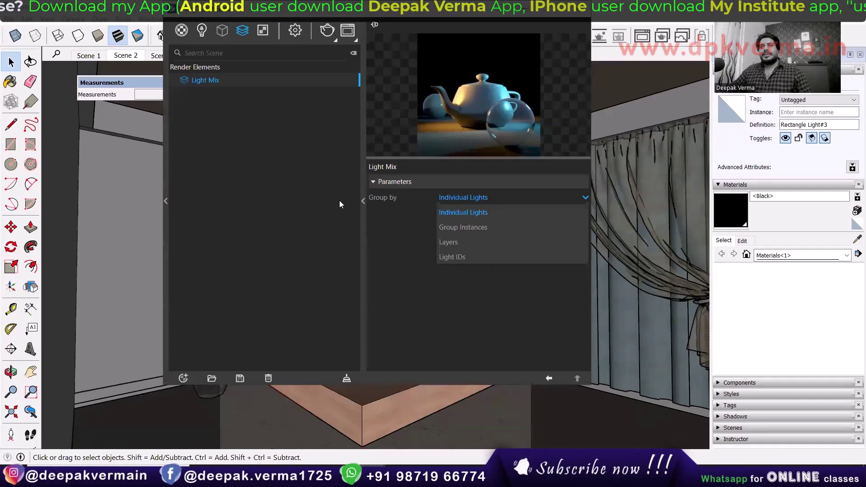
Step: Close the Asset Editor, view saved render 1 in Photos, then return to the Frame Buffer
left_click(320, 193)
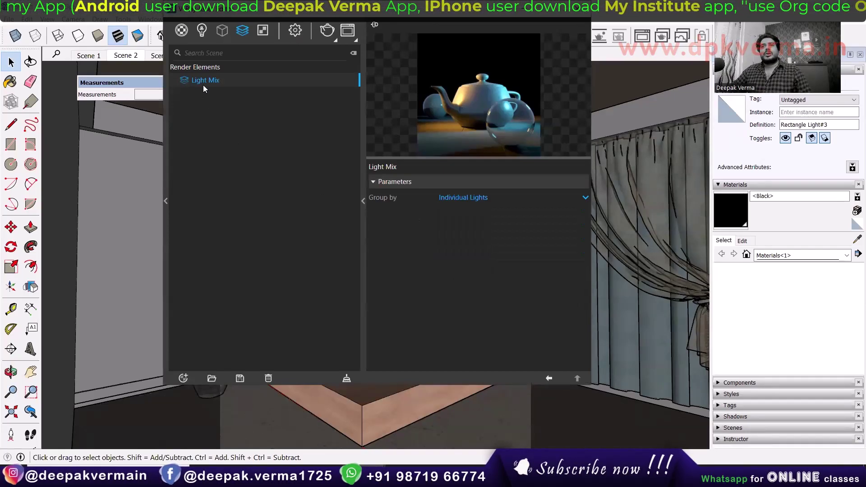
left_click(583, 10)
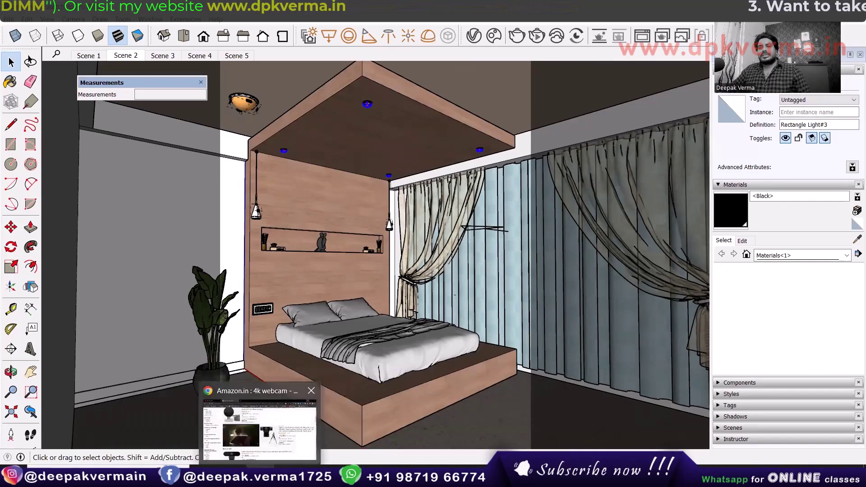
left_click(196, 443)
double_click(104, 96)
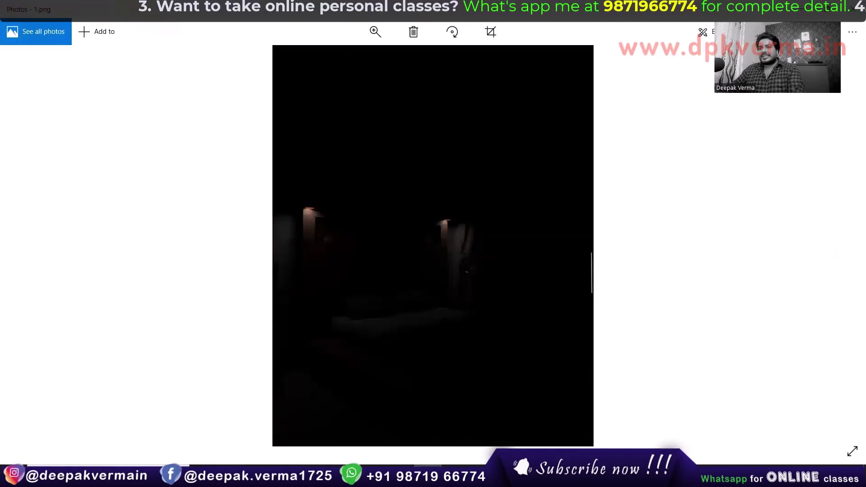
mouse_move(430, 474)
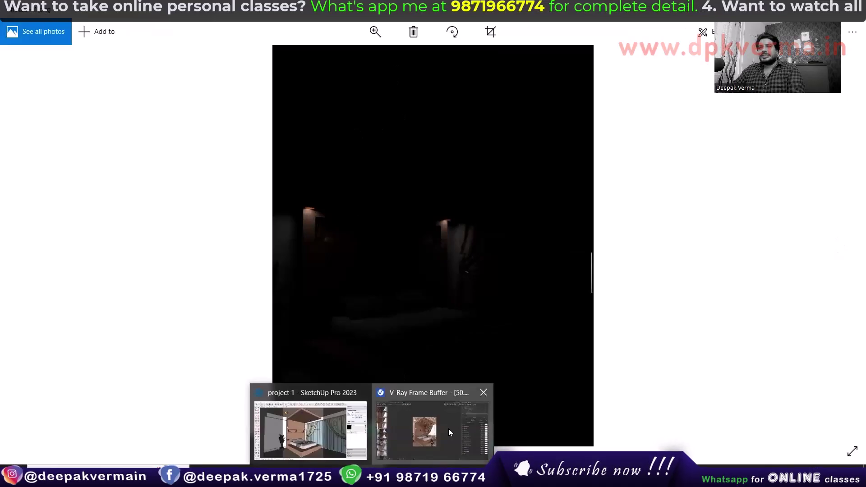
left_click(449, 429)
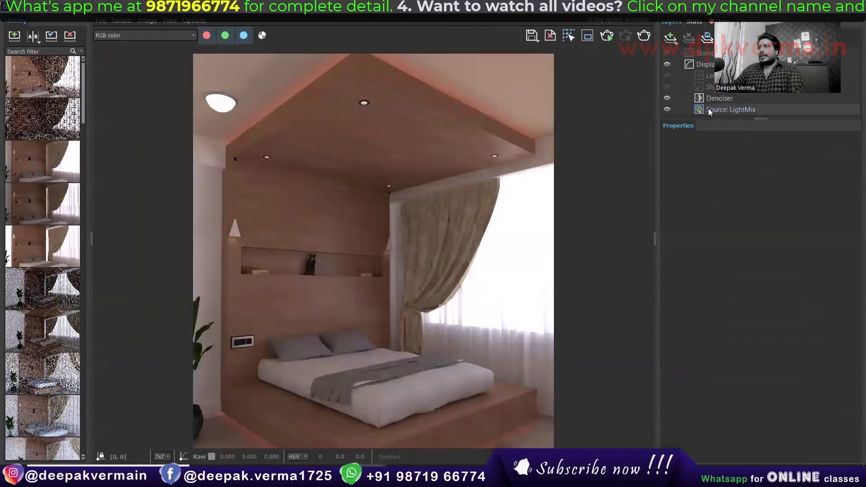
Step: Set the frame buffer source to LightMix and turn off every light except Mesh Light
left_click(710, 110)
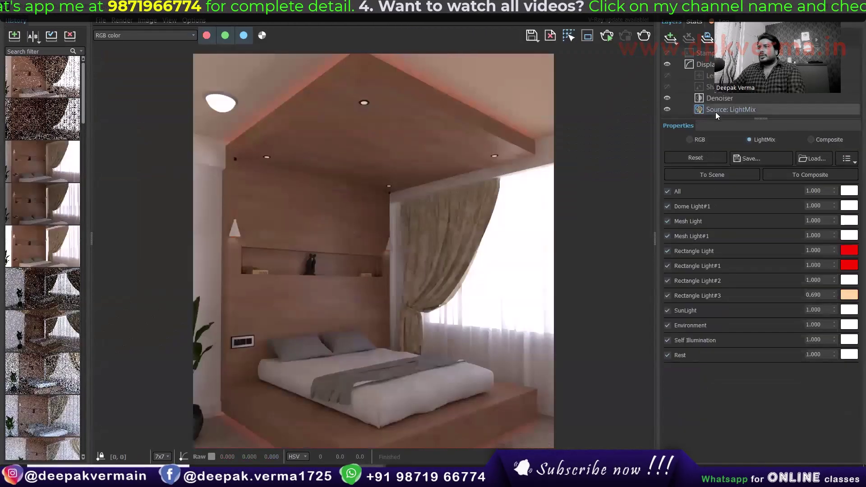
left_click(668, 355)
left_click(667, 340)
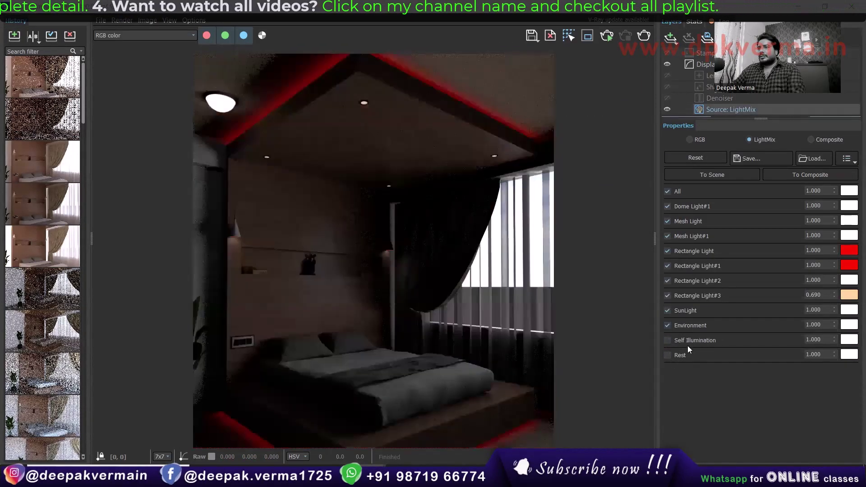
left_click(687, 325)
left_click(687, 310)
left_click(686, 295)
left_click(686, 281)
left_click(687, 266)
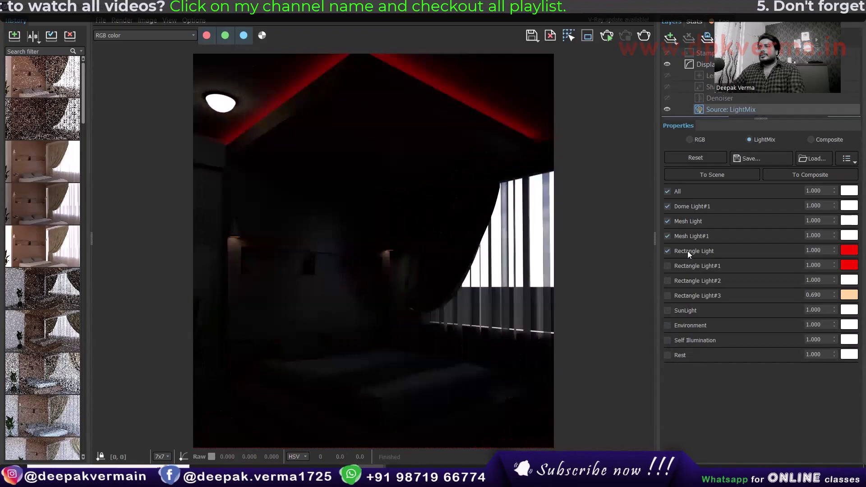
left_click(687, 251)
left_click(686, 236)
left_click(672, 207)
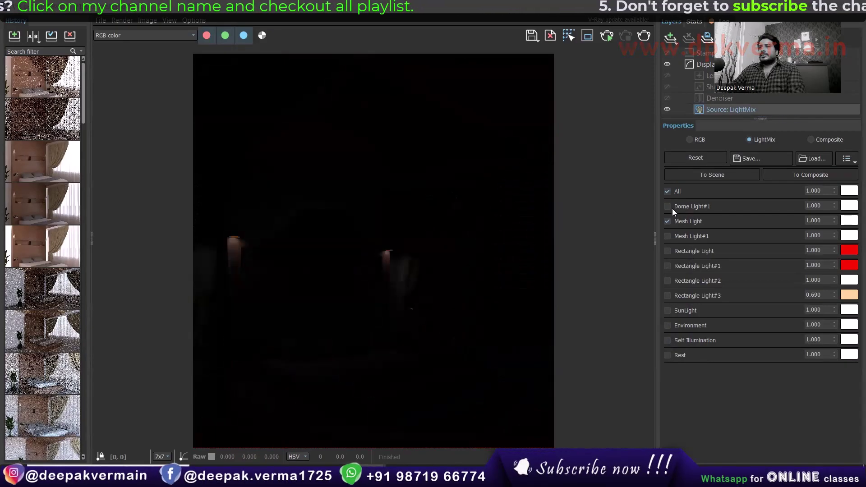
Step: Open the Save image dialog and close it without saving
left_click(530, 36)
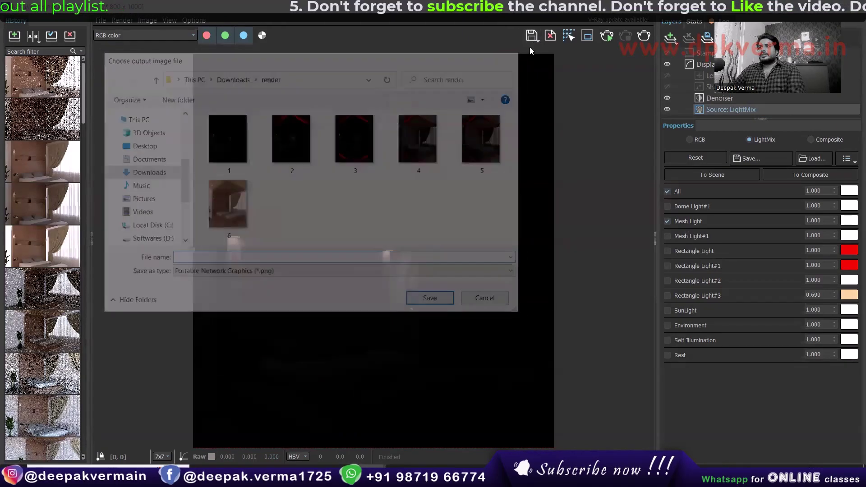
left_click(537, 41)
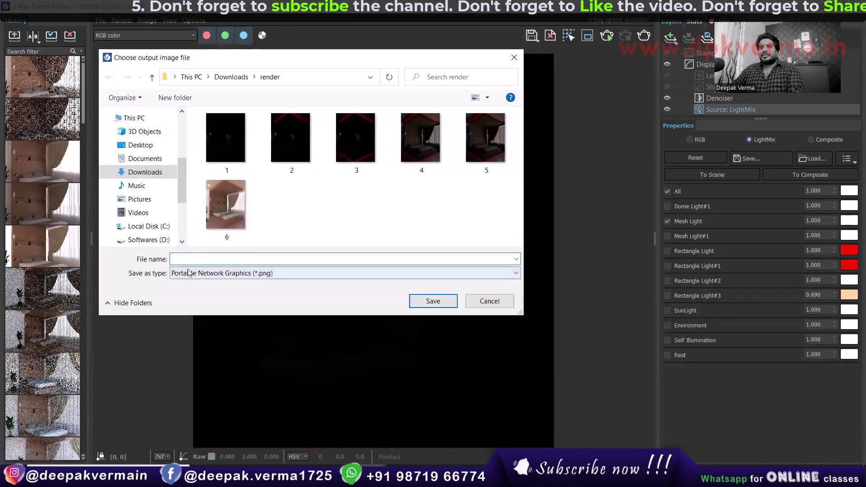
left_click(514, 57)
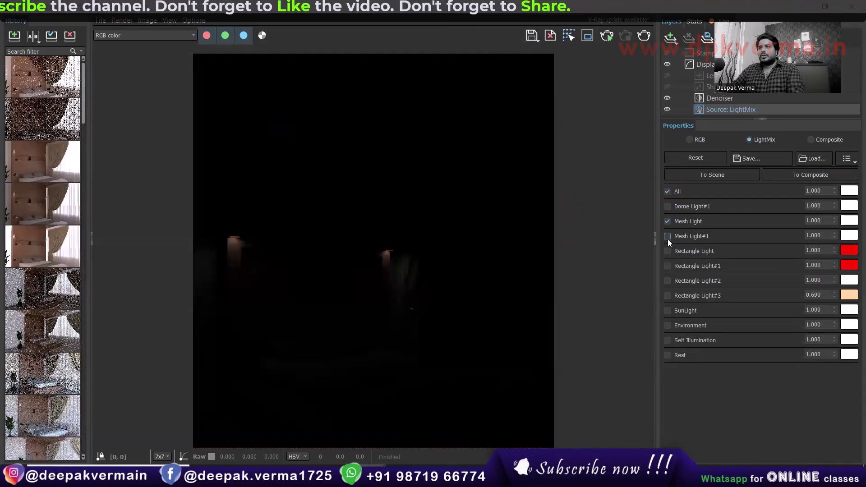
Step: Re-enable the red Rectangle Light and Rectangle Light#1 strips, then switch over to Photos
left_click(667, 252)
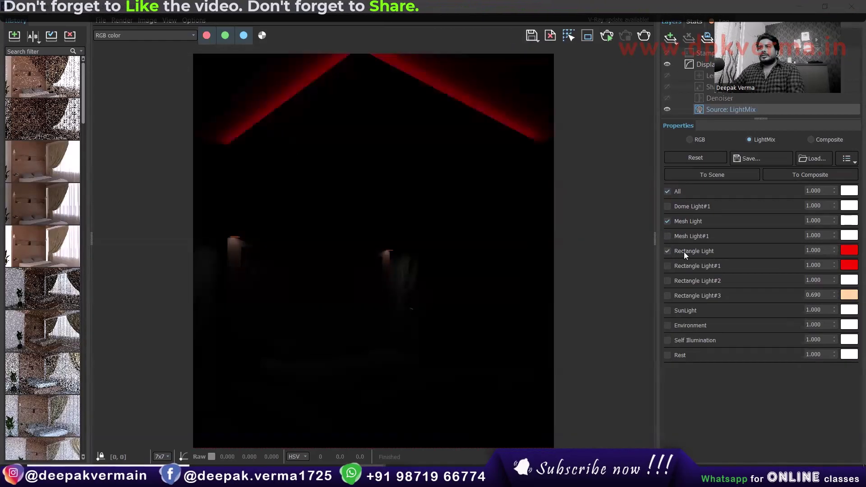
left_click(674, 263)
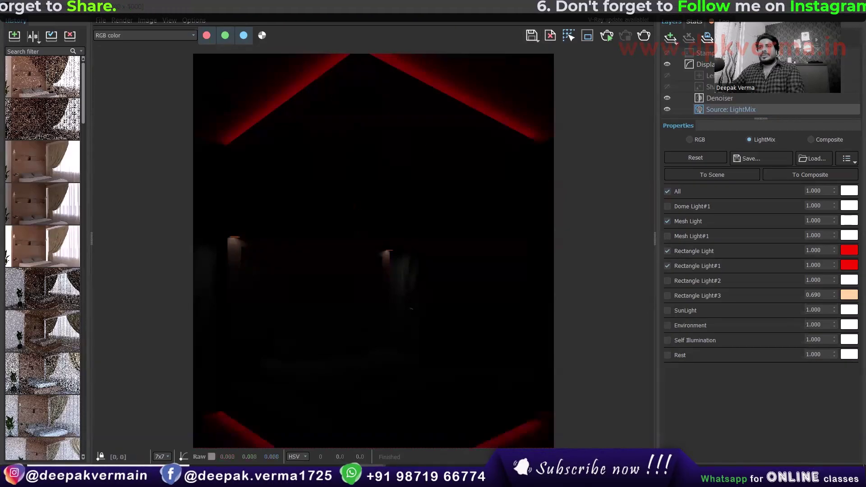
key("alt+Tab")
Step: Step through the saved PNG renders to 6.png, the fully lit bedroom
key("Right")
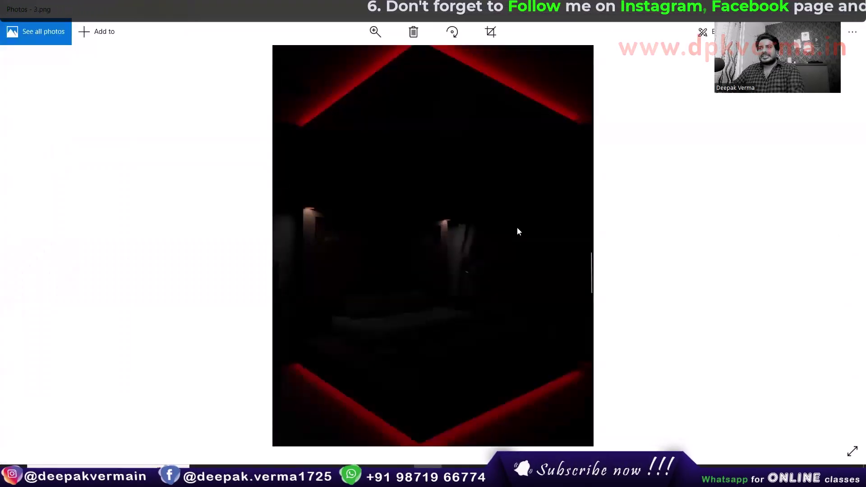
key("Right")
key("Right")
key("Right")
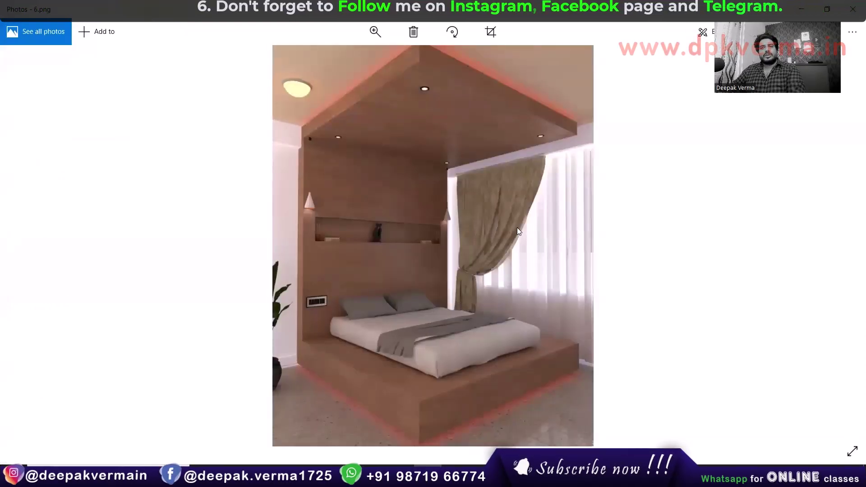